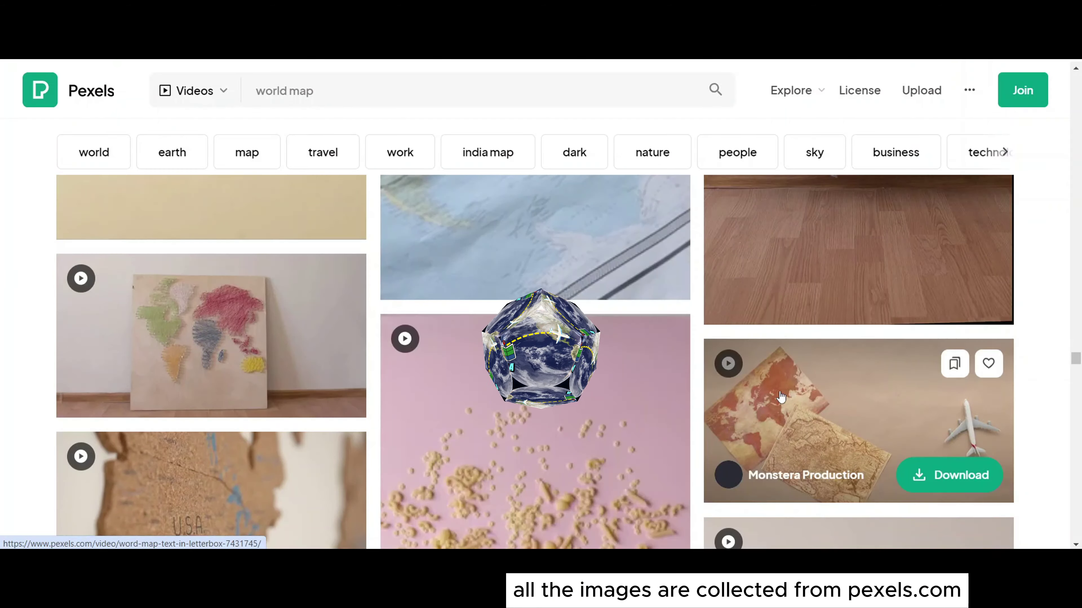
Open the world map and toy plane video on Pexels, and in CapCut add the Earth clip to the timeline
left_click(781, 396)
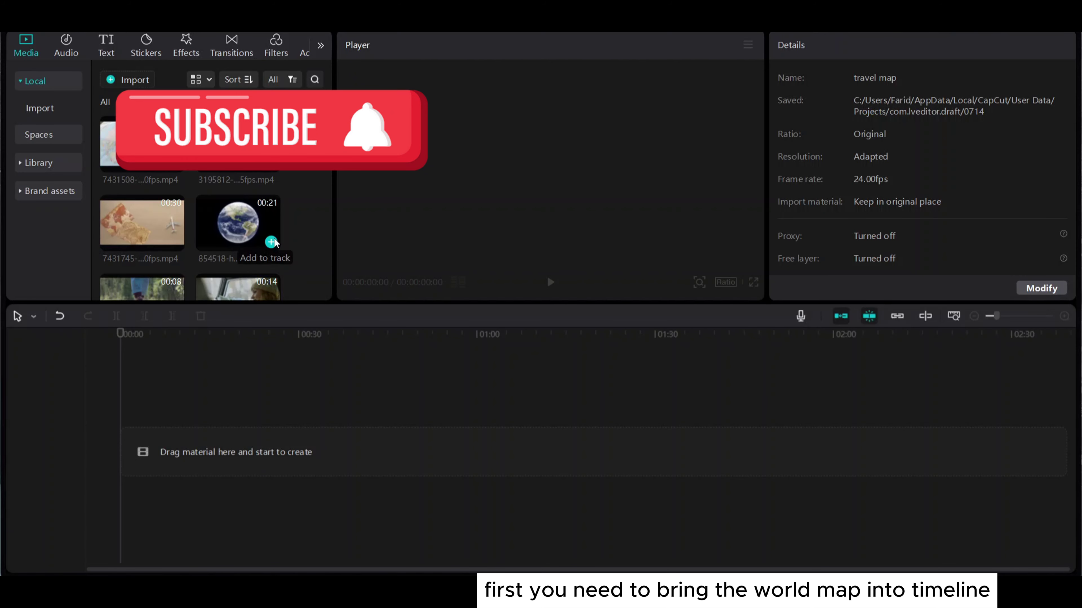
left_click(271, 242)
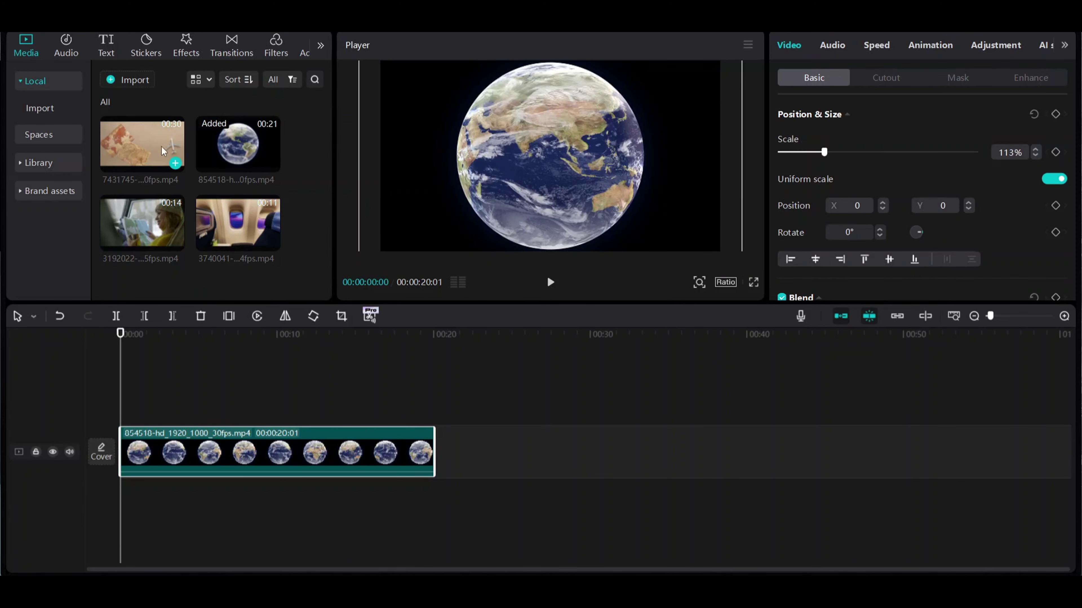
Add the folded map sticker from the Travel stickers above the start of the Earth clip
left_click(152, 60)
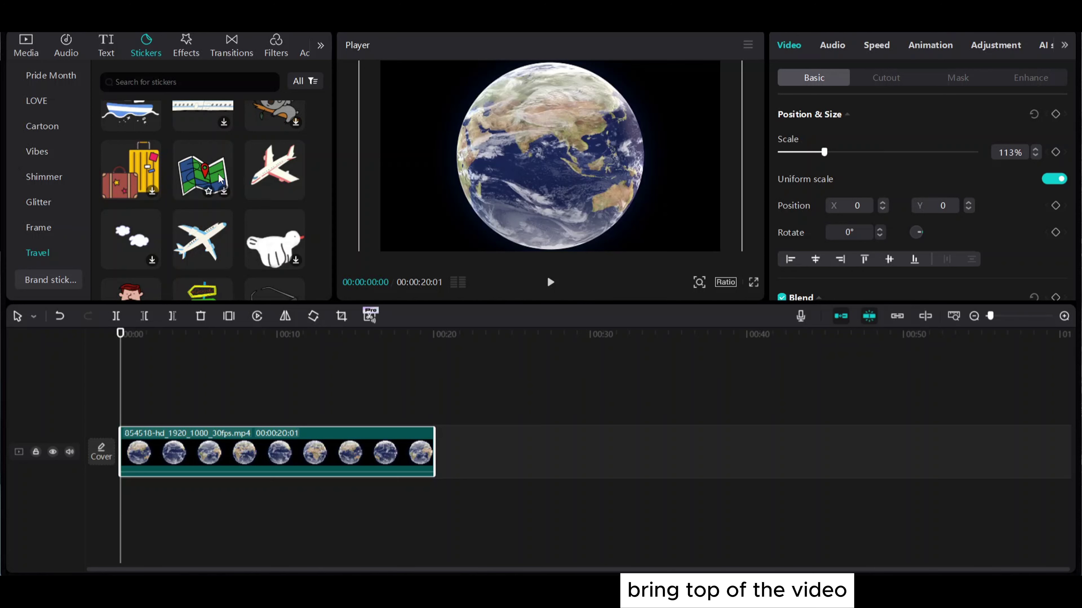
left_click(222, 192)
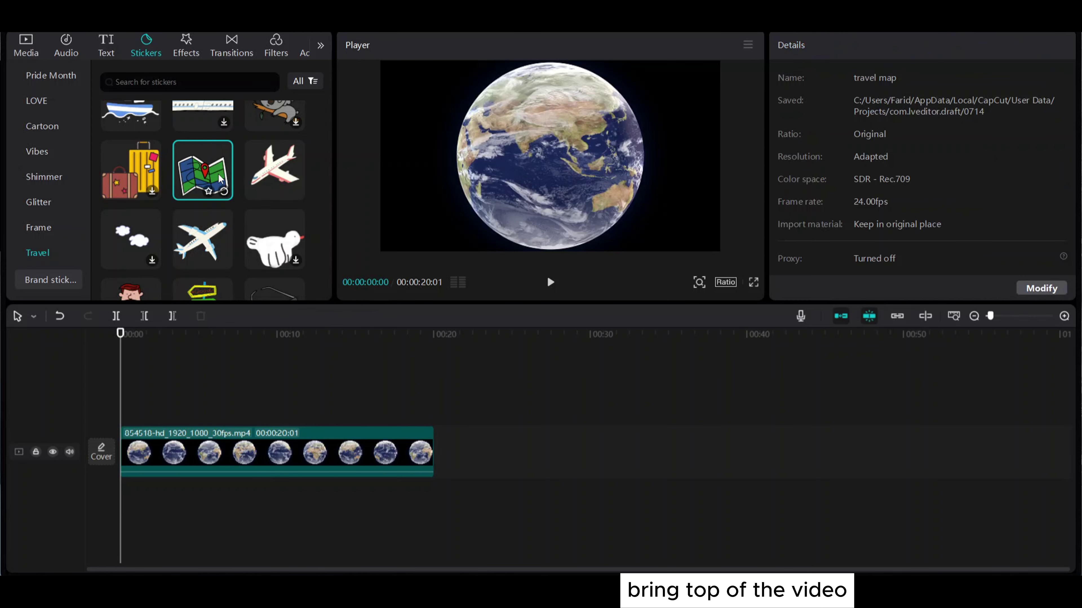
left_click(223, 193)
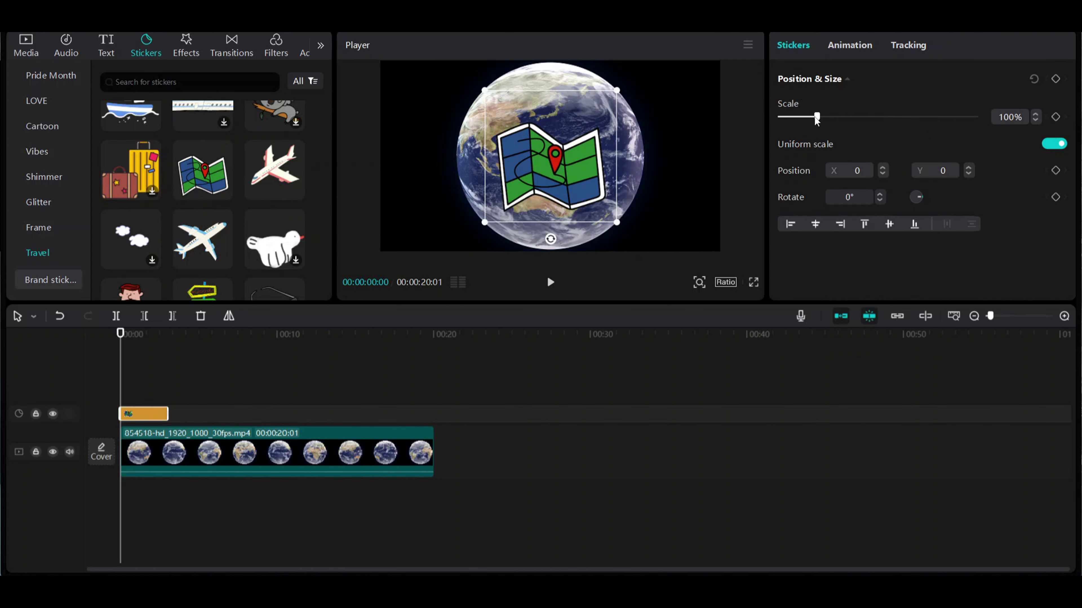
Scale the map sticker down to about 60% and place it at the globe's left edge
left_click_drag(815, 119, 803, 121)
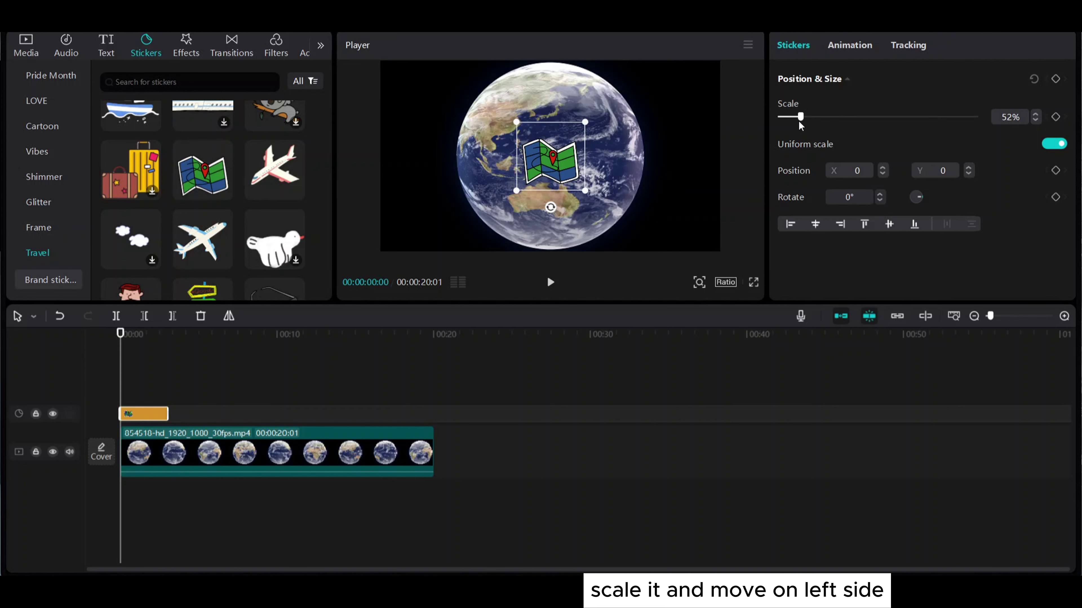
left_click_drag(561, 168, 452, 191)
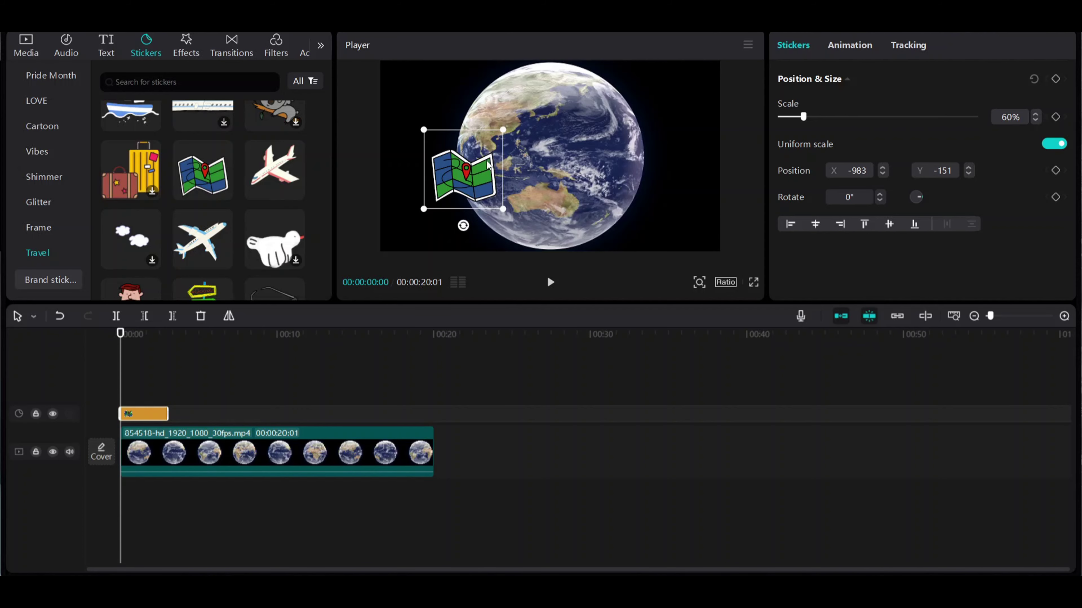
Extend the map sticker over the Earth clip's full length and place a copy at the clip's end on the globe's right side
left_click_drag(221, 361, 407, 417)
right_click(410, 409)
left_click(429, 418)
mouse_move(434, 384)
left_mouse_down()
mouse_move(121, 424)
mouse_move(429, 420)
mouse_move(115, 421)
mouse_move(130, 404)
mouse_move(180, 392)
mouse_move(429, 391)
left_mouse_up()
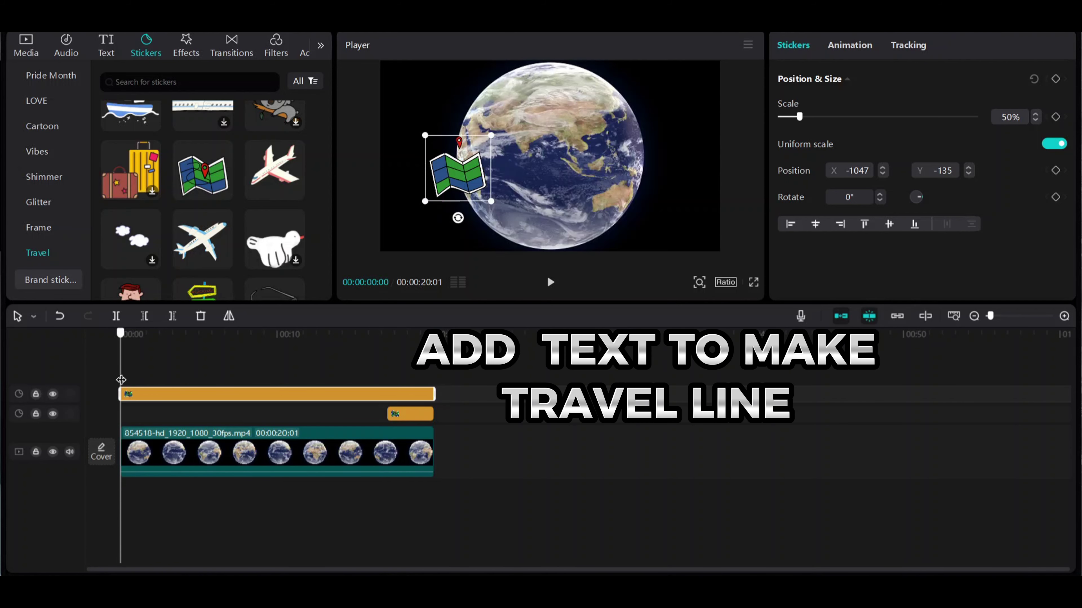
left_click(410, 414)
Add a default text at the start of the timeline and replace its content with a row of 14 hyphens
left_click(106, 46)
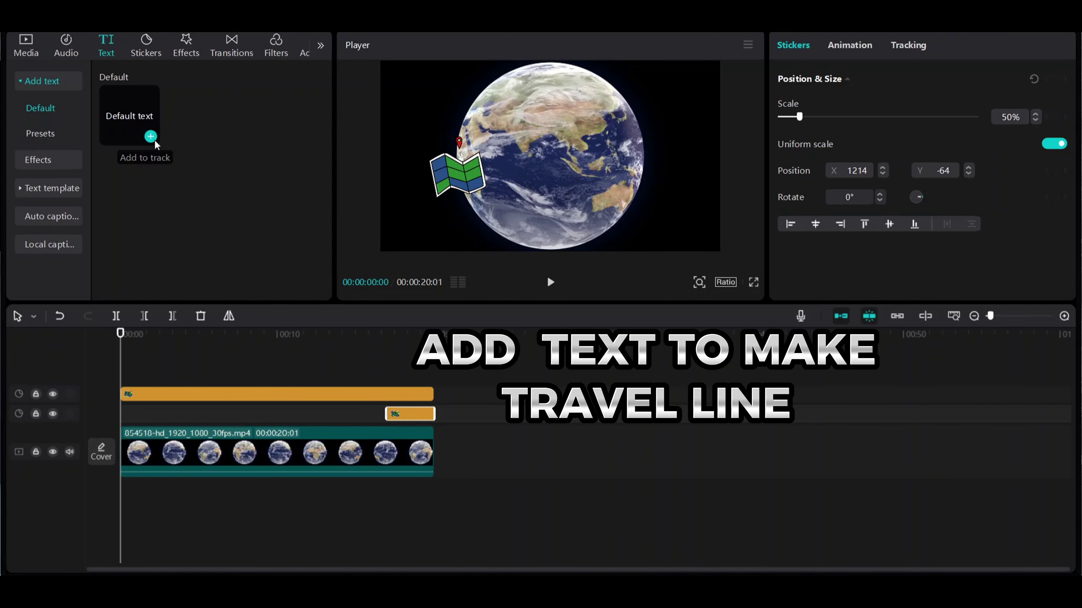
left_click(151, 137)
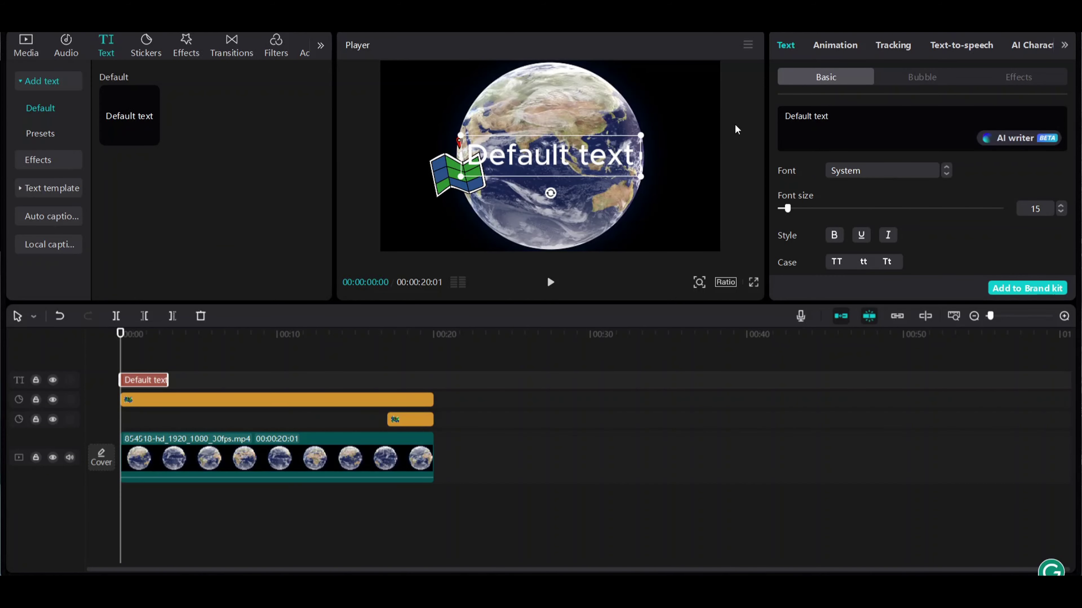
key("ctrl+a")
key("BackSpace")
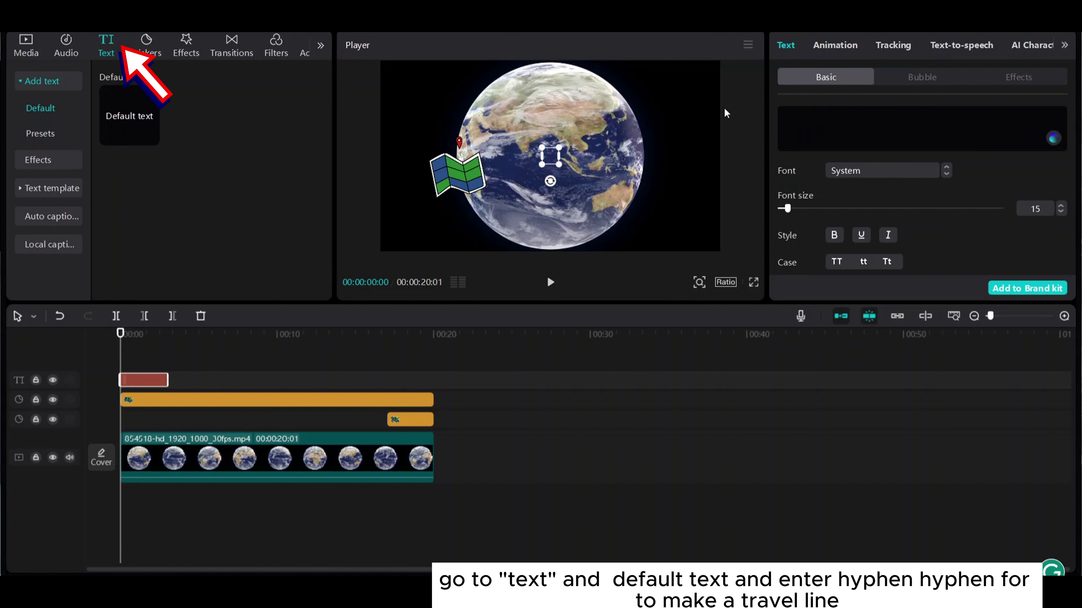
type("---------")
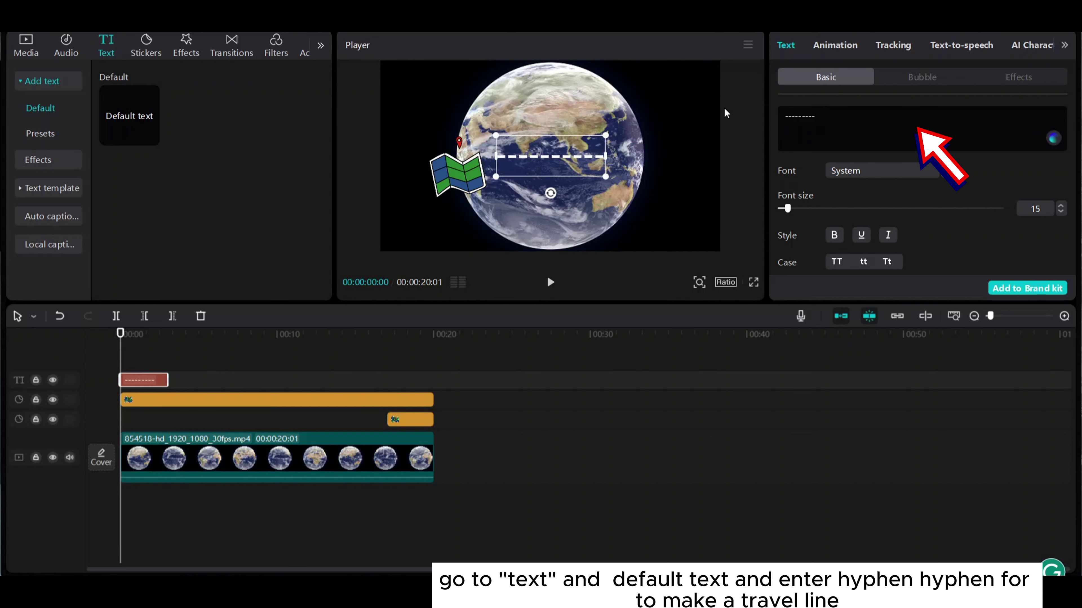
type("-----")
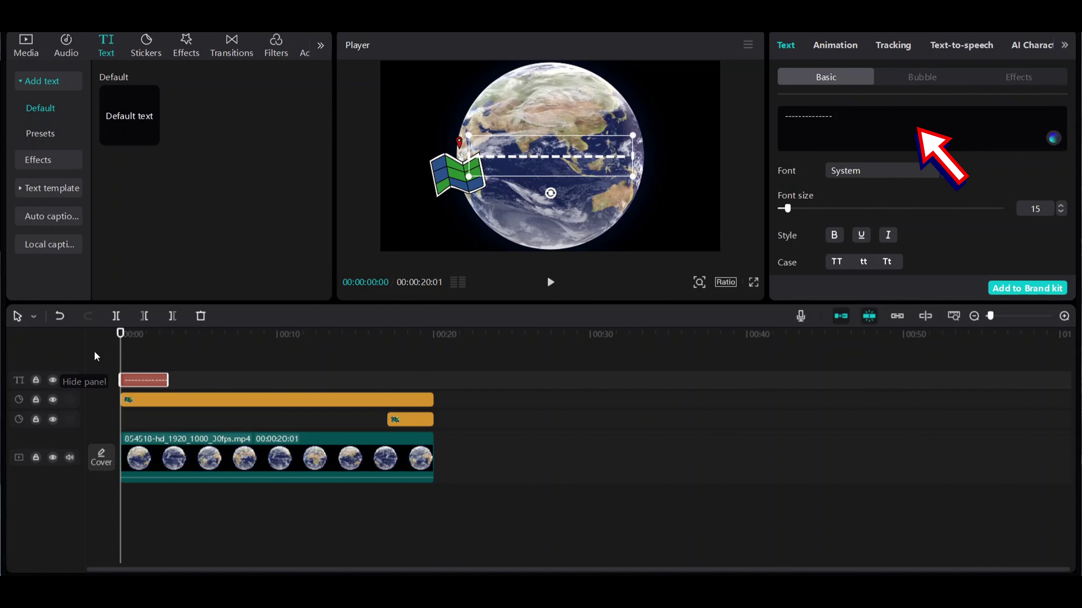
Extend the hyphen text clip to the end of the Earth clip and set its font size to 18
left_click_drag(123, 368, 434, 390)
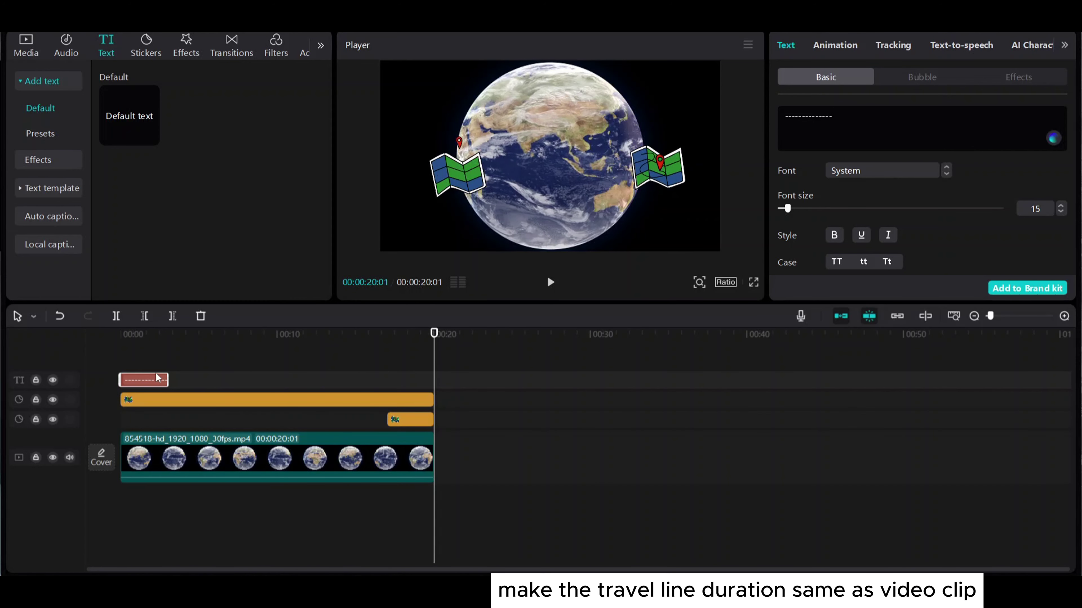
left_click_drag(169, 377, 434, 392)
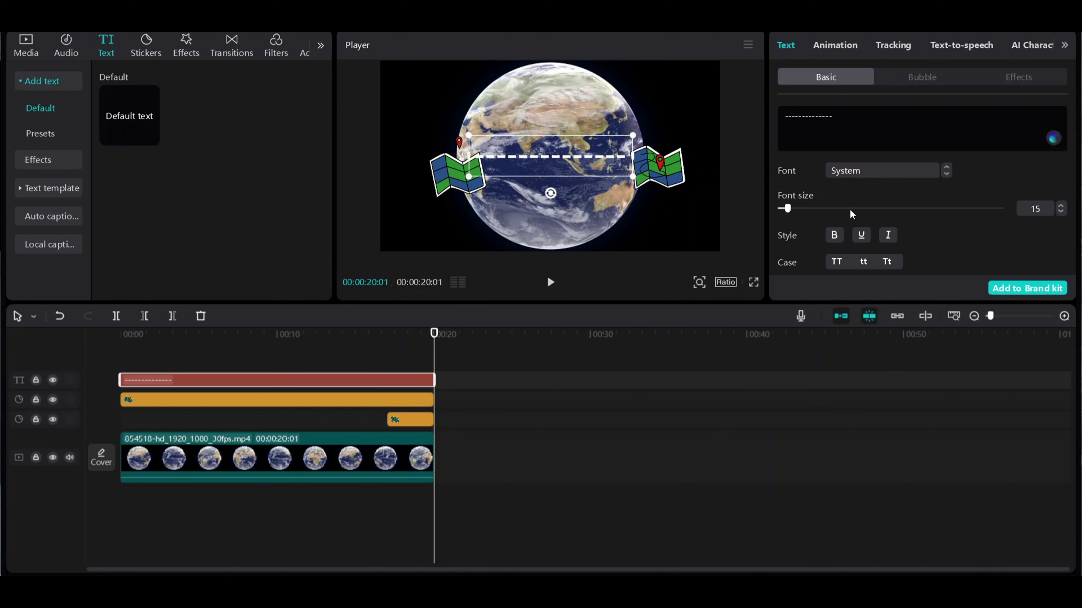
scroll(850, 208, "down", 3)
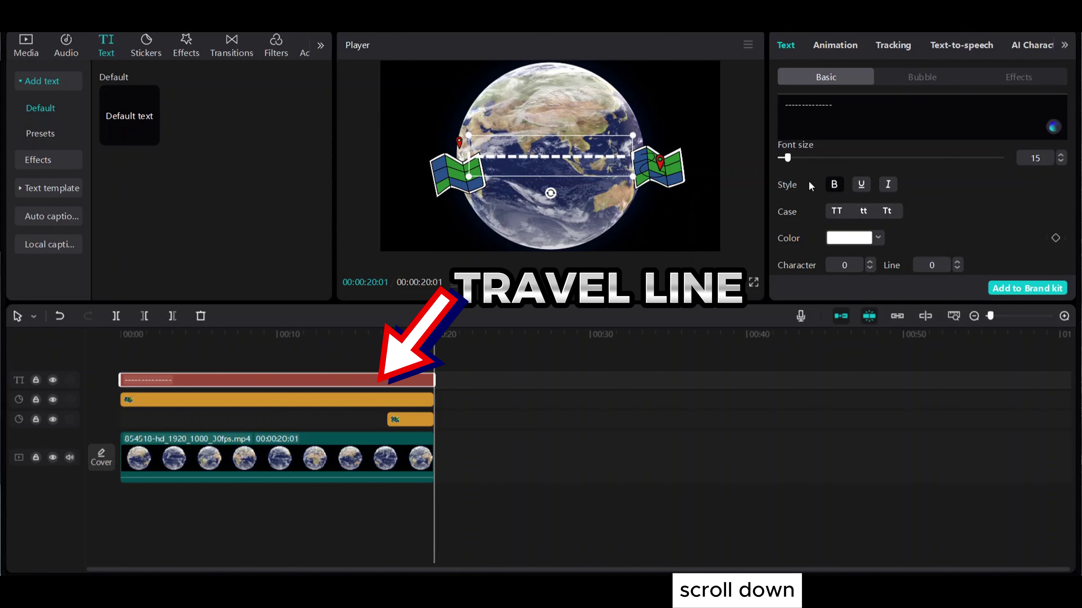
left_click_drag(791, 160, 794, 162)
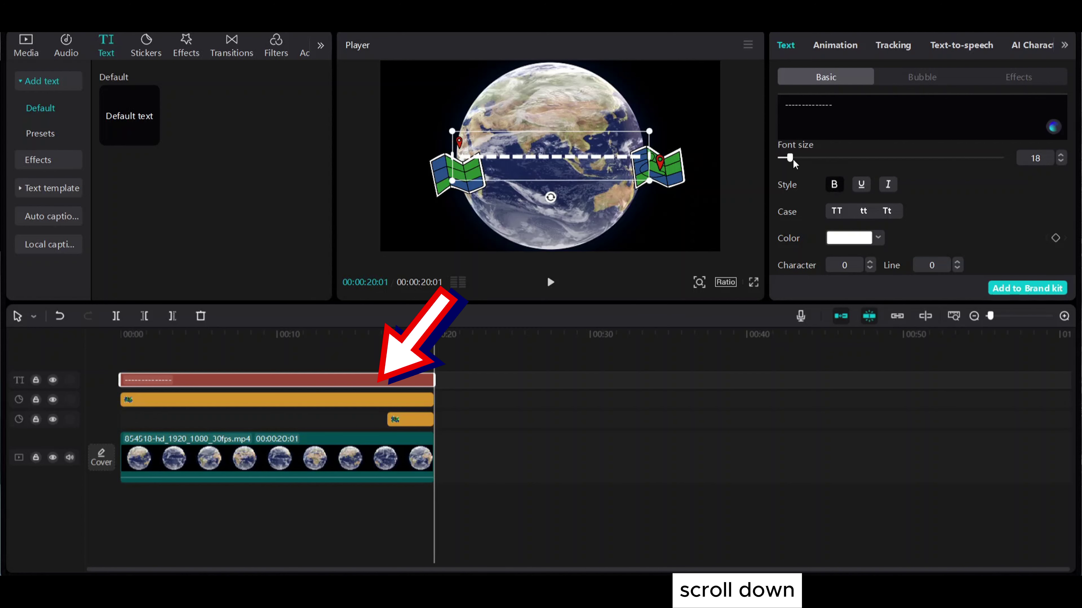
Enable Curve on the hyphen text and move the arched line up over the globe, between the two maps
scroll(859, 223, "down", 5)
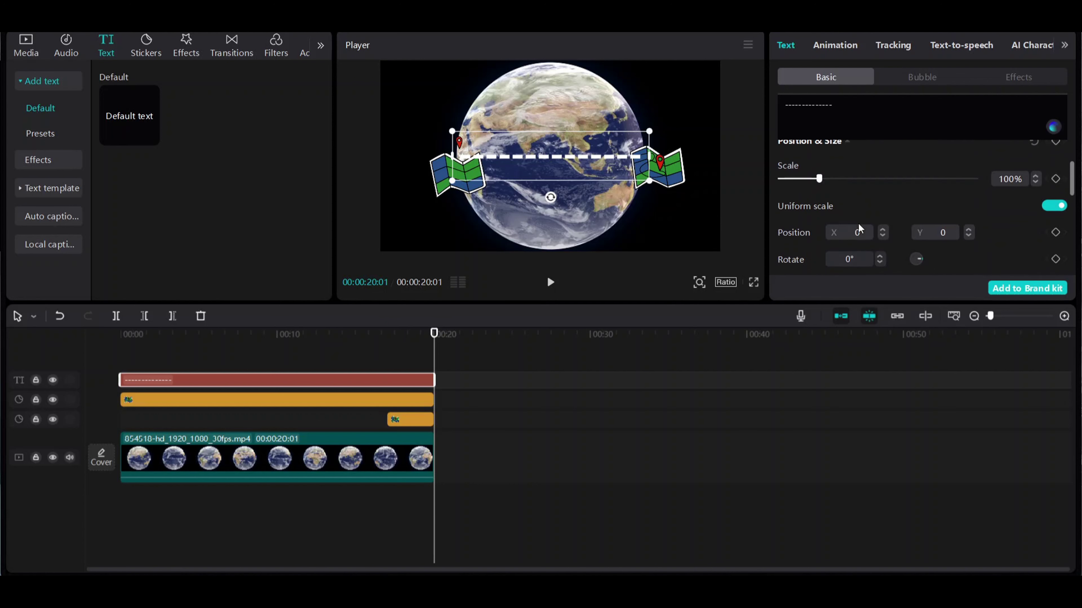
scroll(858, 225, "down", 5)
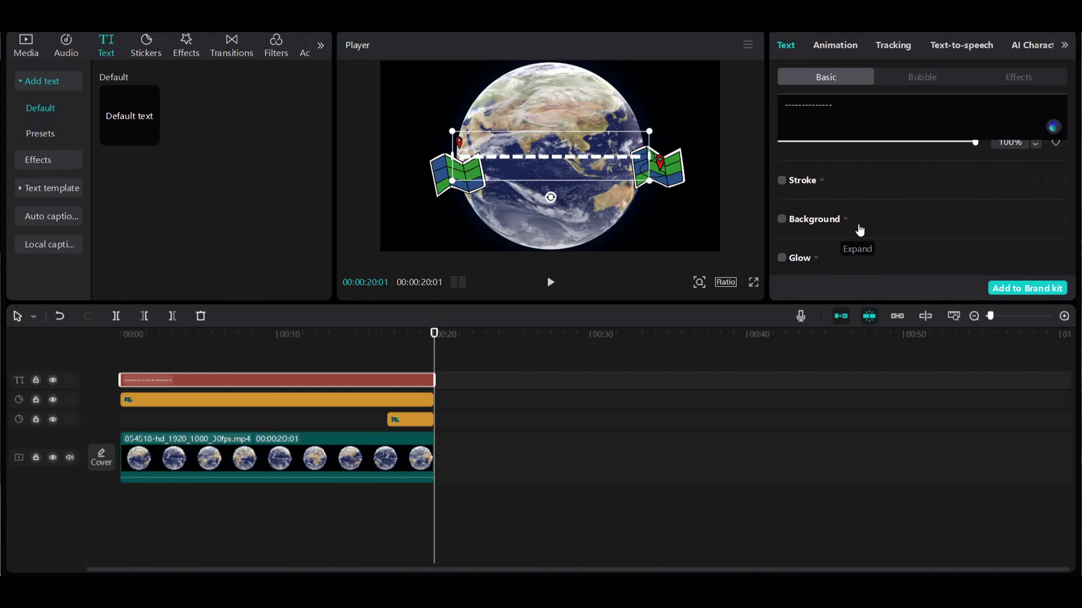
scroll(859, 232, "down", 3)
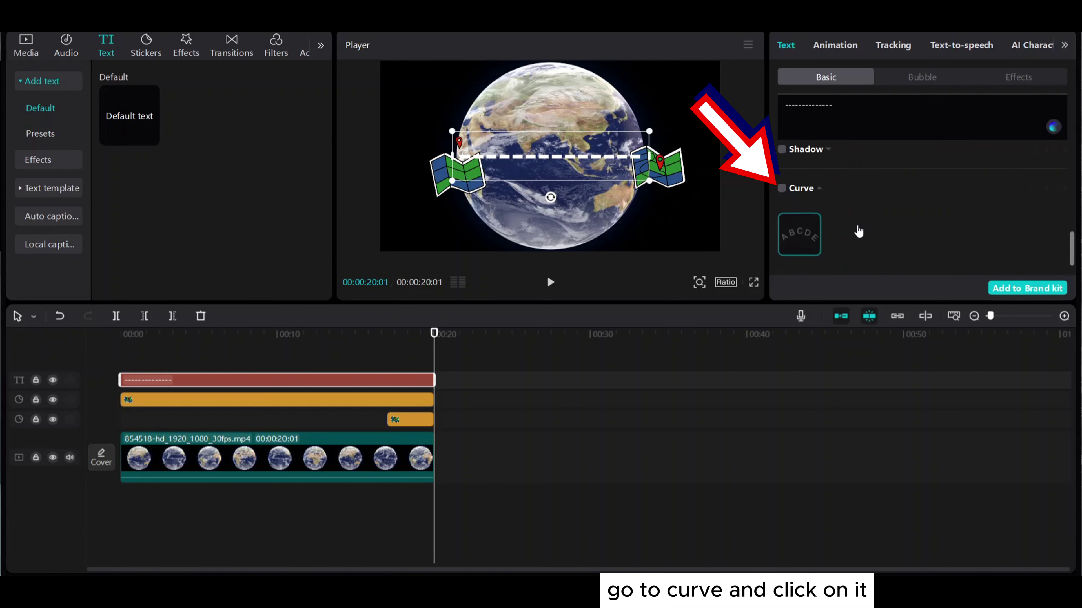
left_click(782, 189)
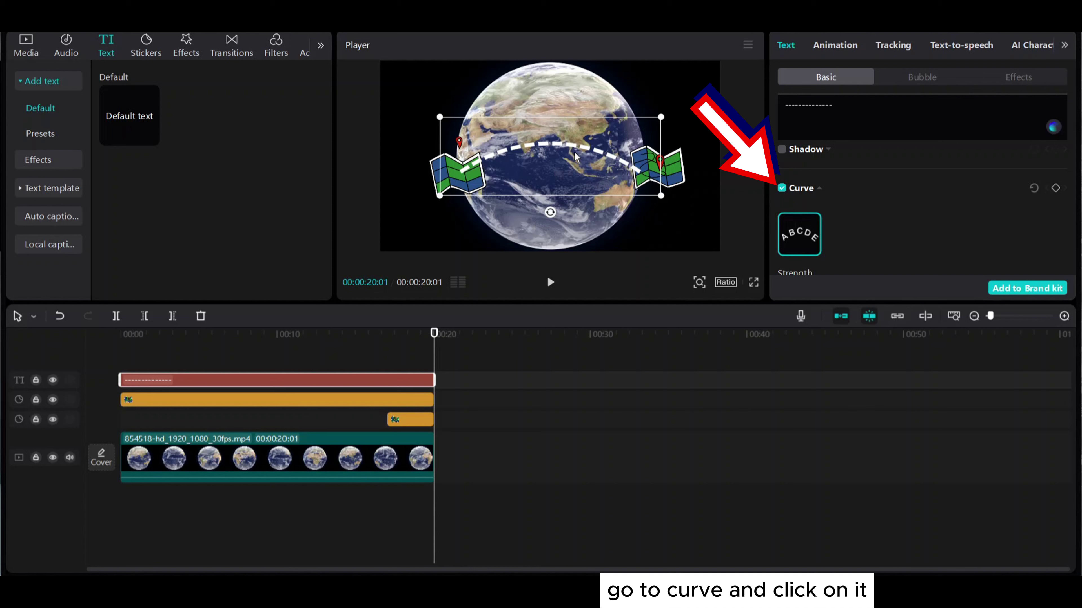
left_click_drag(574, 152, 589, 127)
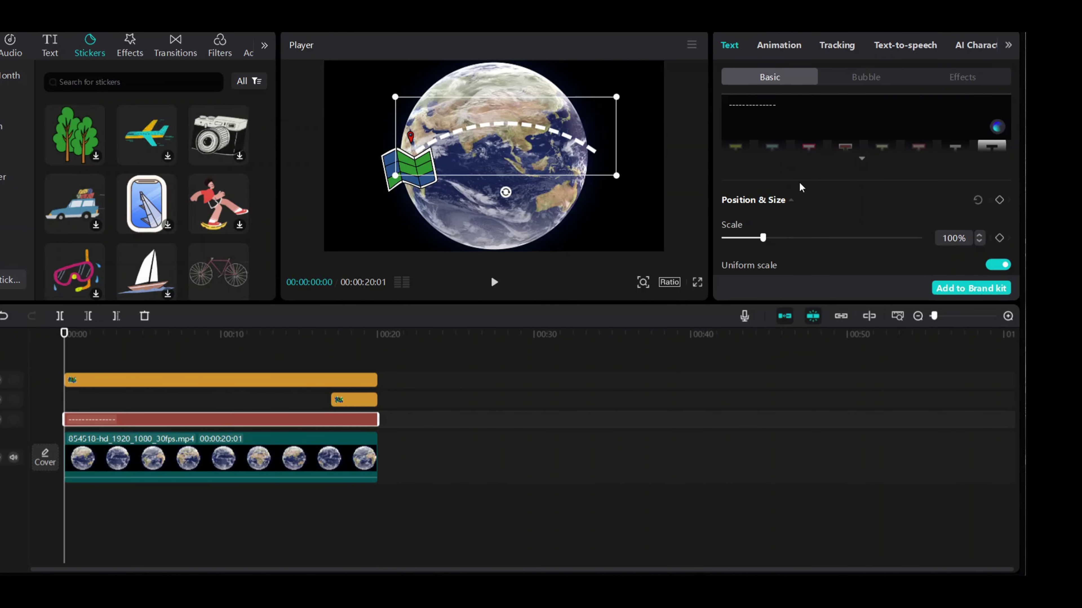
Change the dashed travel line's text color to yellow FFDE00
scroll(801, 188, "up", 5)
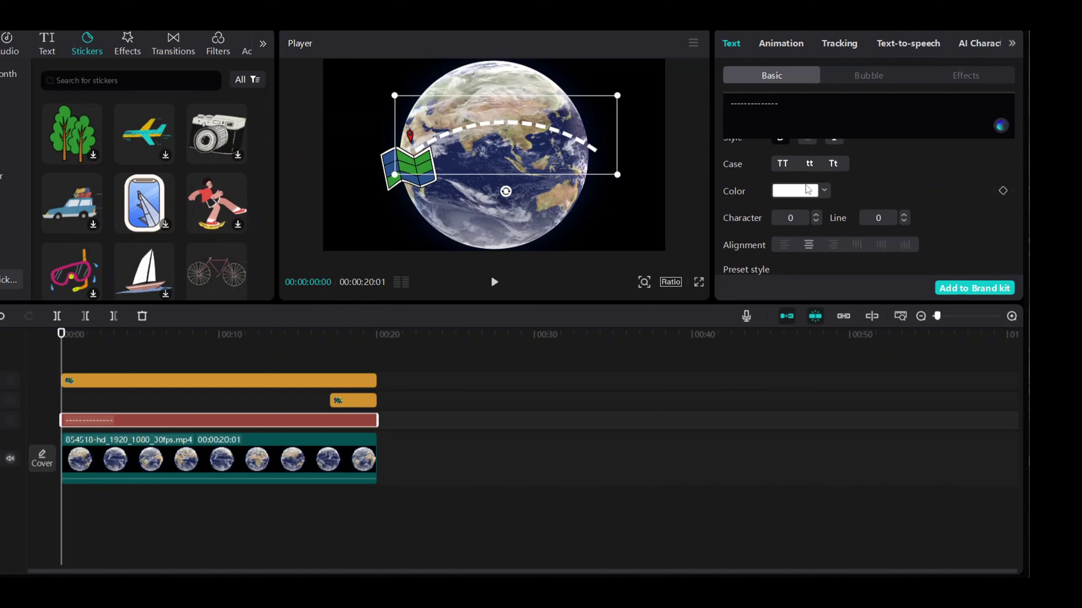
left_click(824, 191)
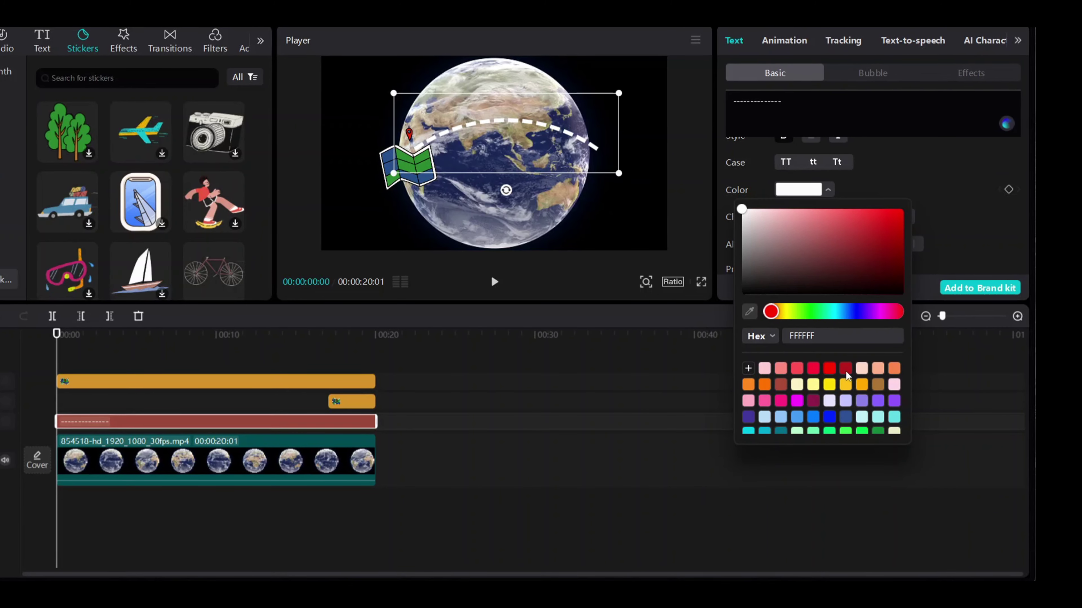
left_click(829, 384)
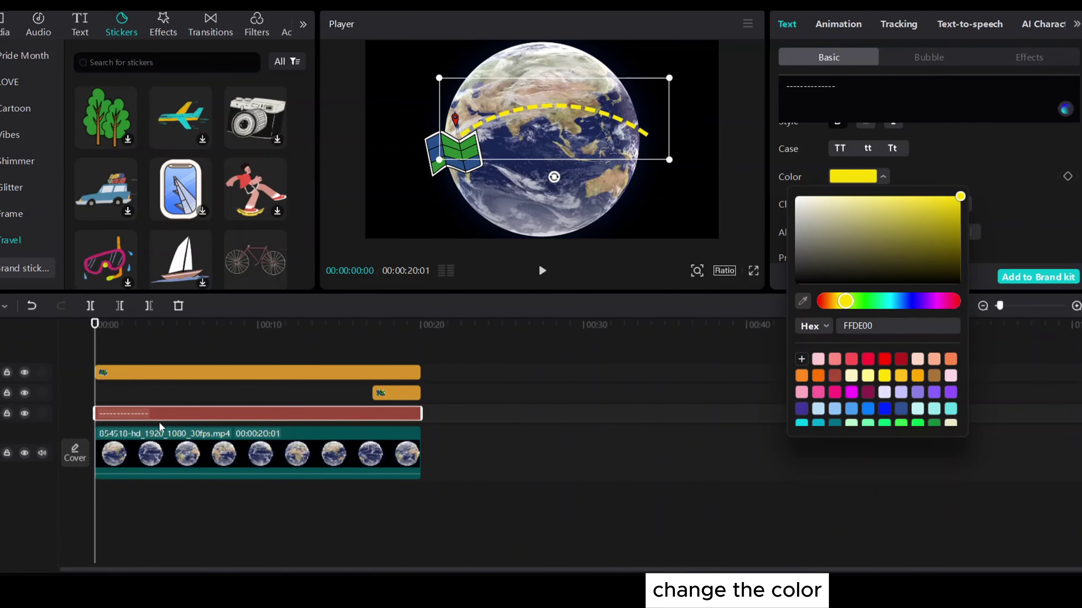
Add the white and blue airplane sticker from the Travel stickers at the start of the timeline
scroll(232, 161, "down", 3)
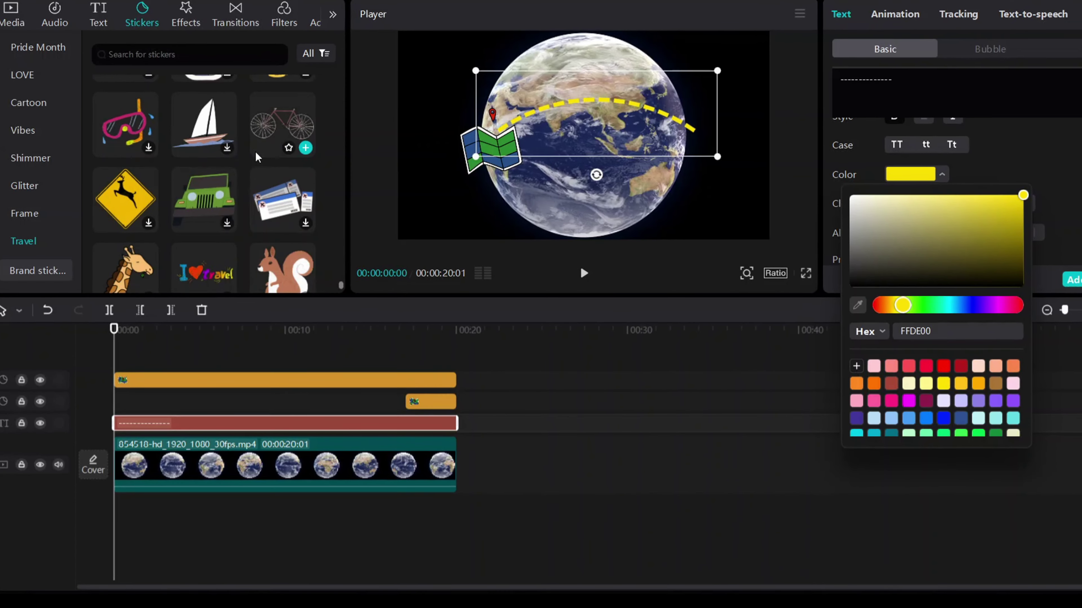
scroll(258, 157, "down", 10)
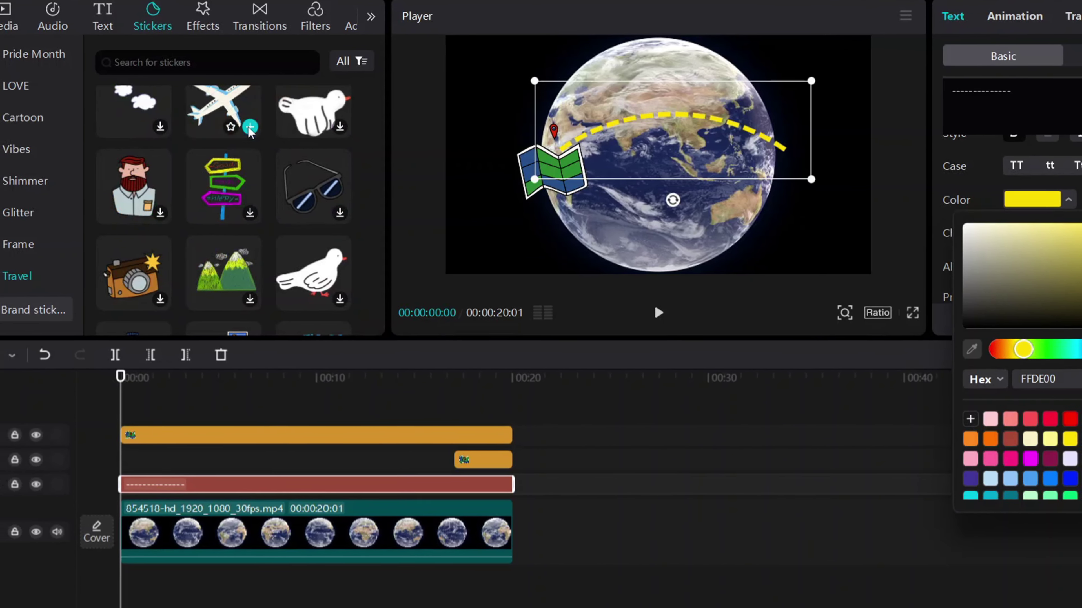
left_click(250, 127)
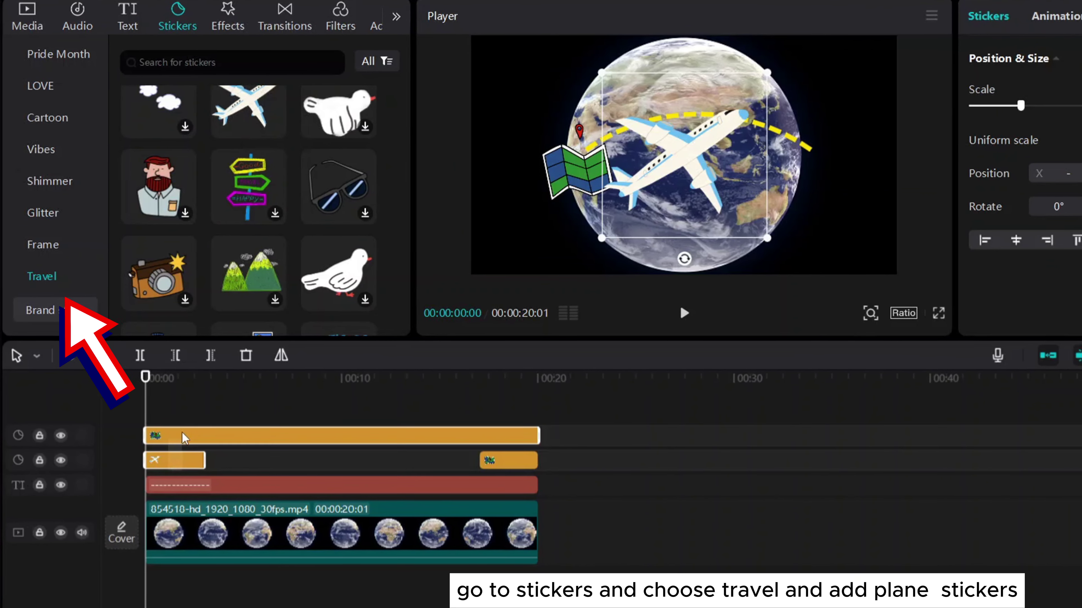
Move the airplane sticker to its own track above the map stickers and extend it to the Earth clip's full length
left_click_drag(182, 432, 179, 420)
mouse_move(178, 458)
left_mouse_down()
mouse_move(213, 388)
mouse_move(195, 455)
left_mouse_up()
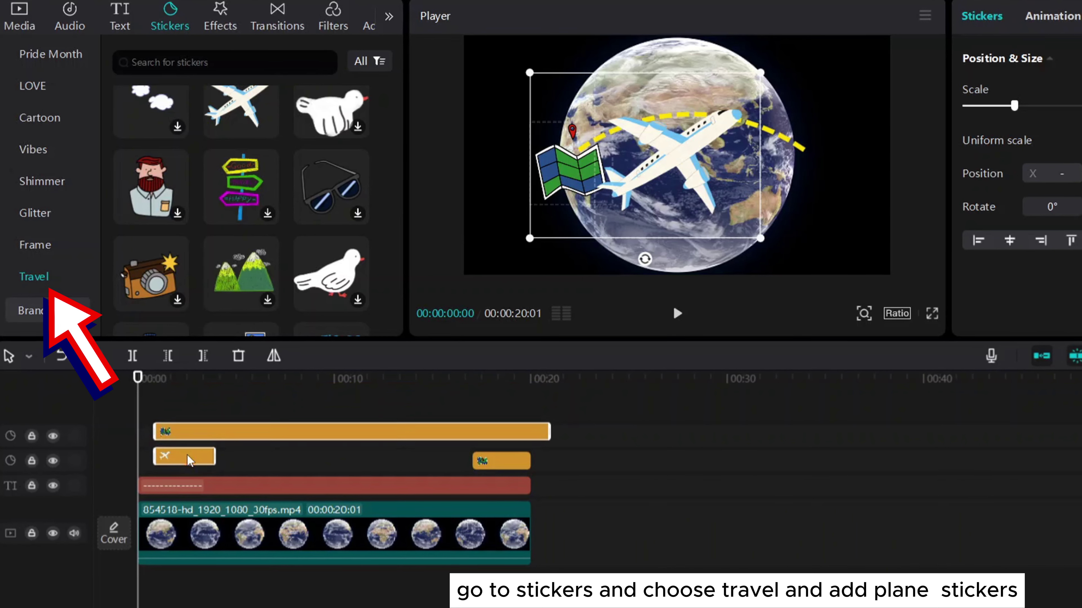
left_click(227, 410)
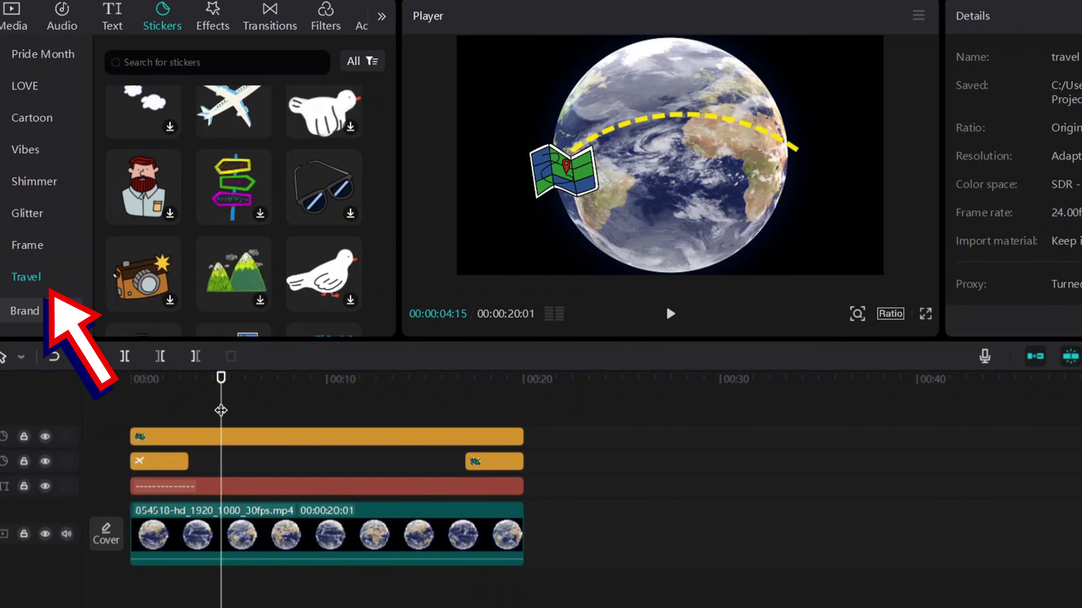
left_click_drag(167, 462, 163, 416)
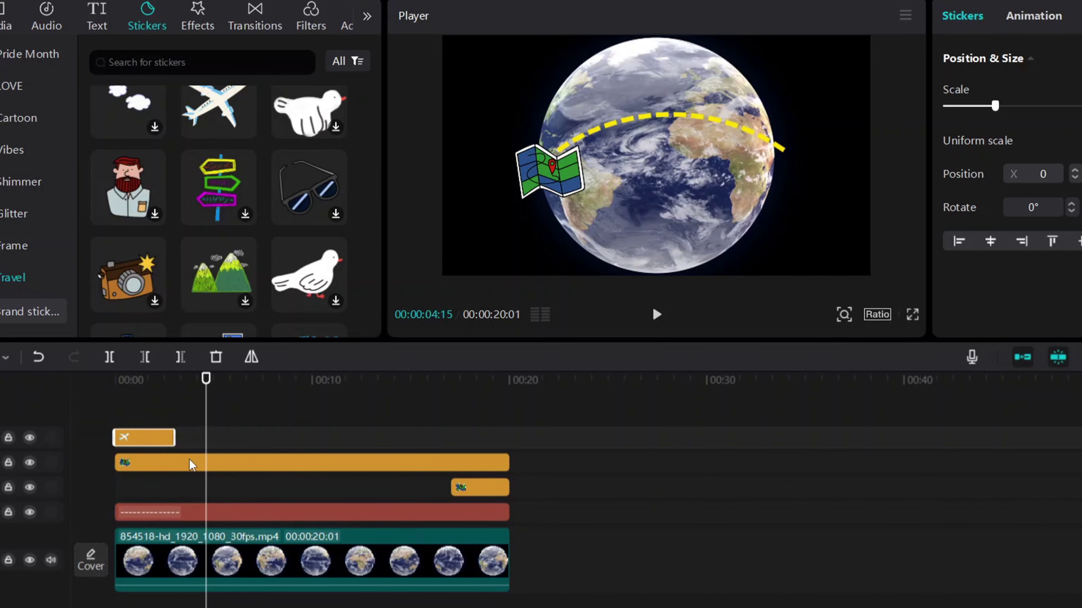
left_click_drag(206, 504, 111, 520)
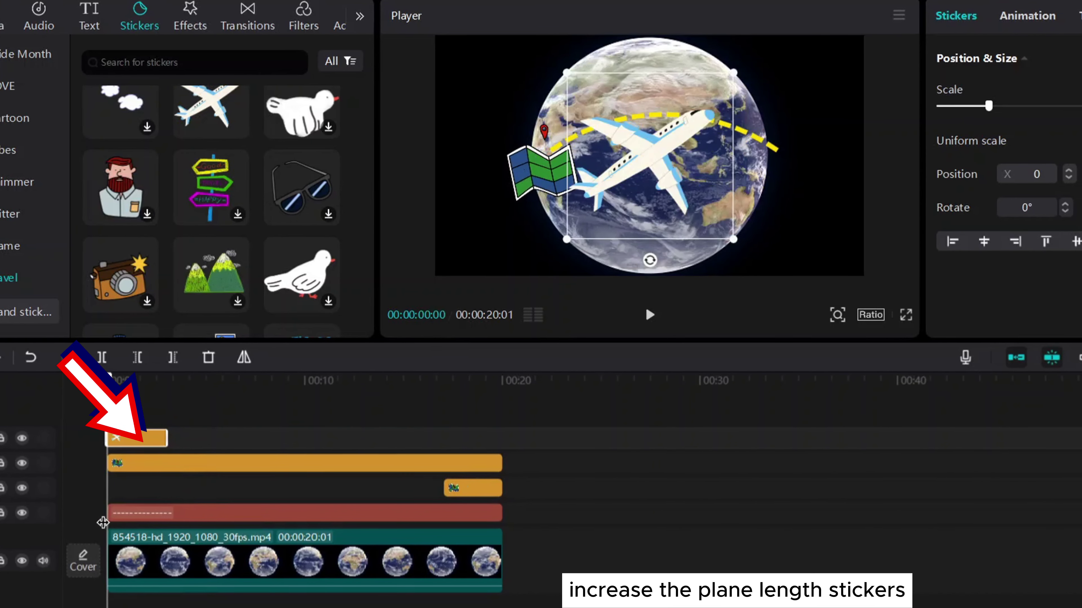
left_click_drag(166, 438, 490, 439)
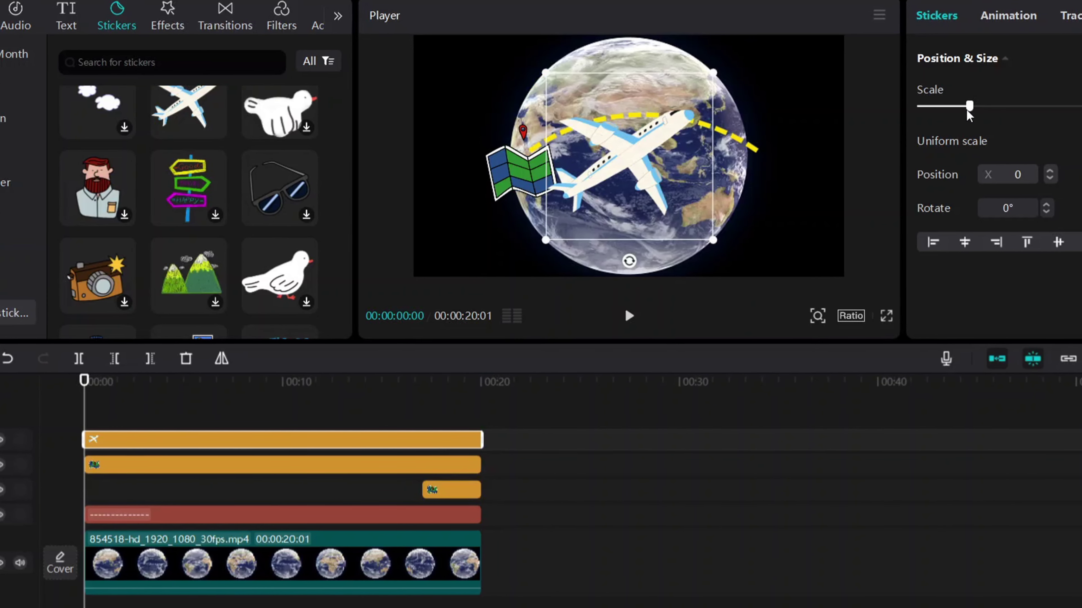
Scale the airplane sticker down and place it over the left map at the start of the travel line
left_click_drag(970, 105, 951, 119)
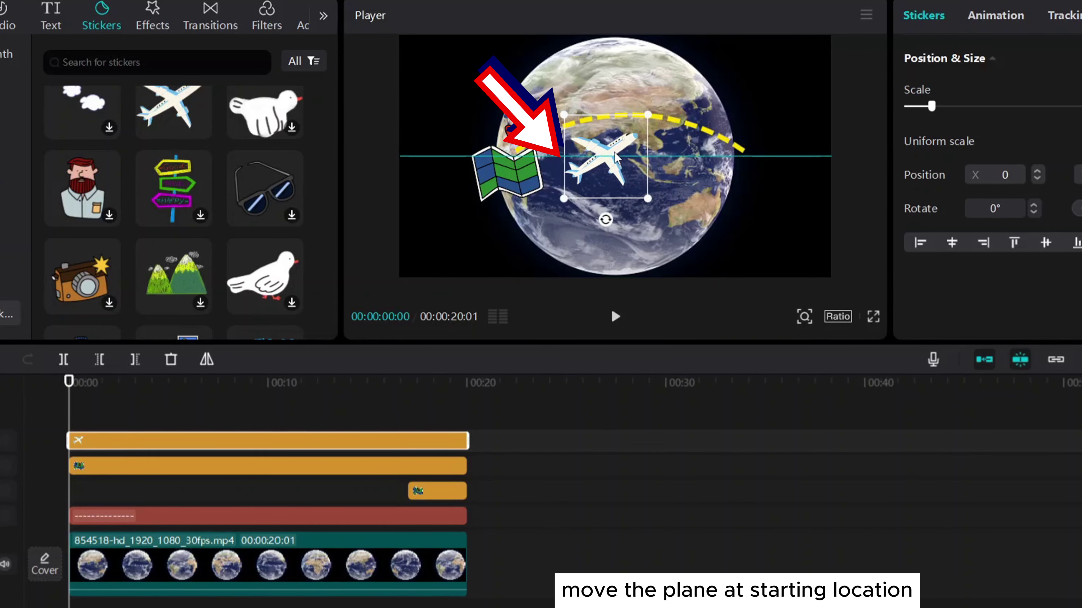
left_click_drag(616, 158, 538, 158)
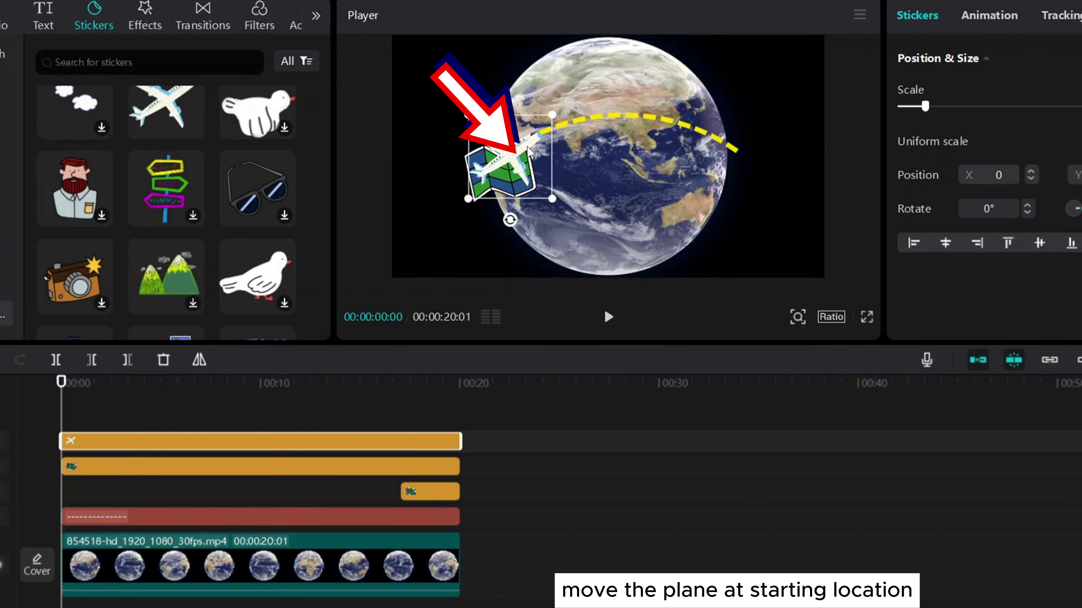
Reduce the airplane sticker's scale to 41% over the map at the start of the travel line
left_click_drag(922, 106, 900, 108)
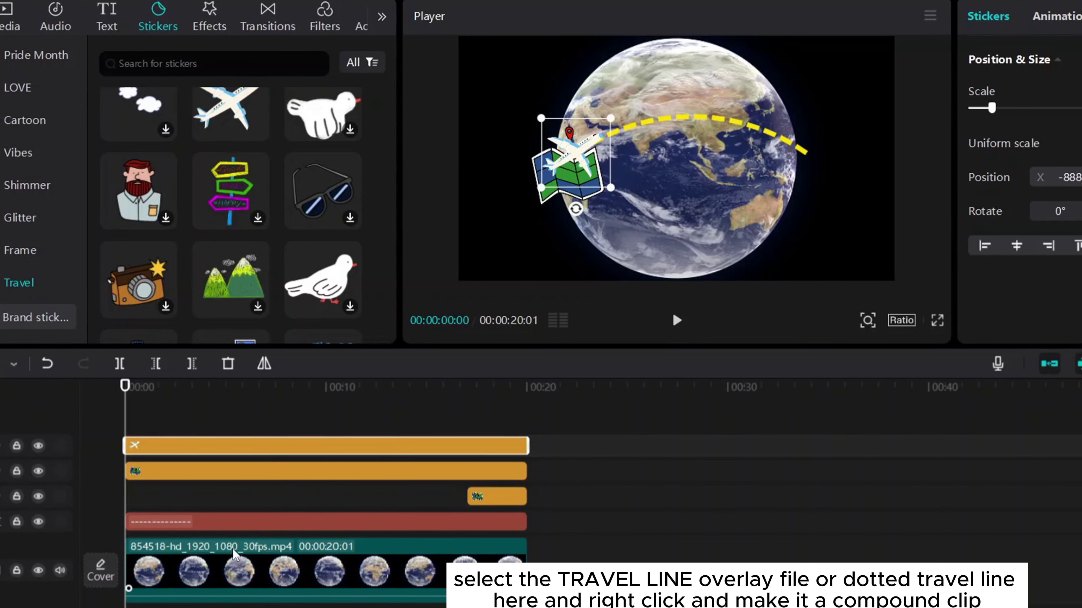
Turn the dashed travel line text clip into a compound clip
left_click(242, 528)
right_click(242, 528)
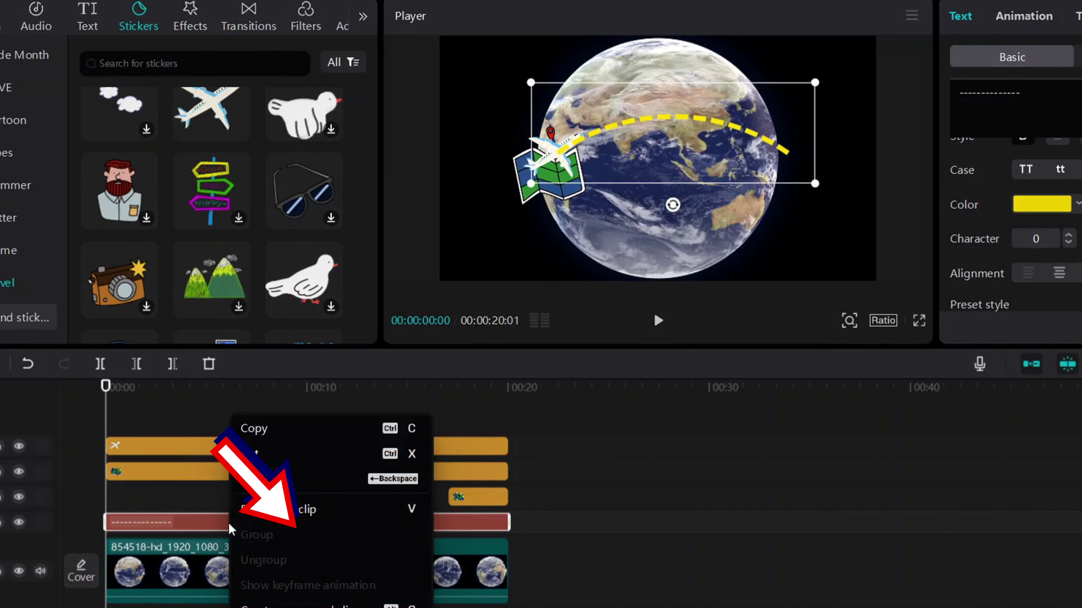
left_click(294, 604)
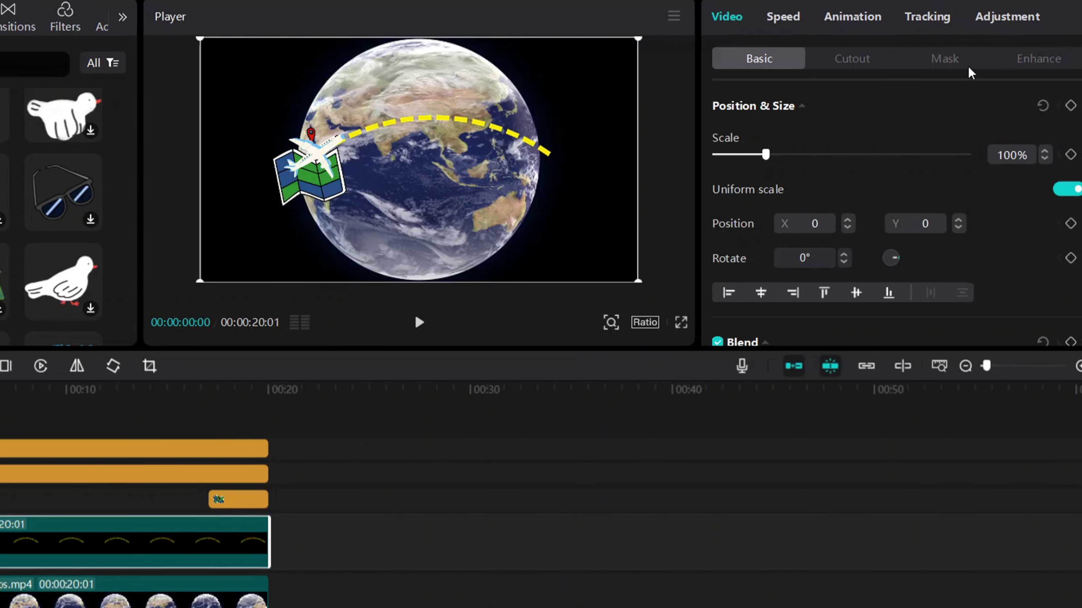
Apply a Horizontal mask to the travel line compound clip, rotated nearly vertical and placed at the line's starting end to hide it
left_click(971, 64)
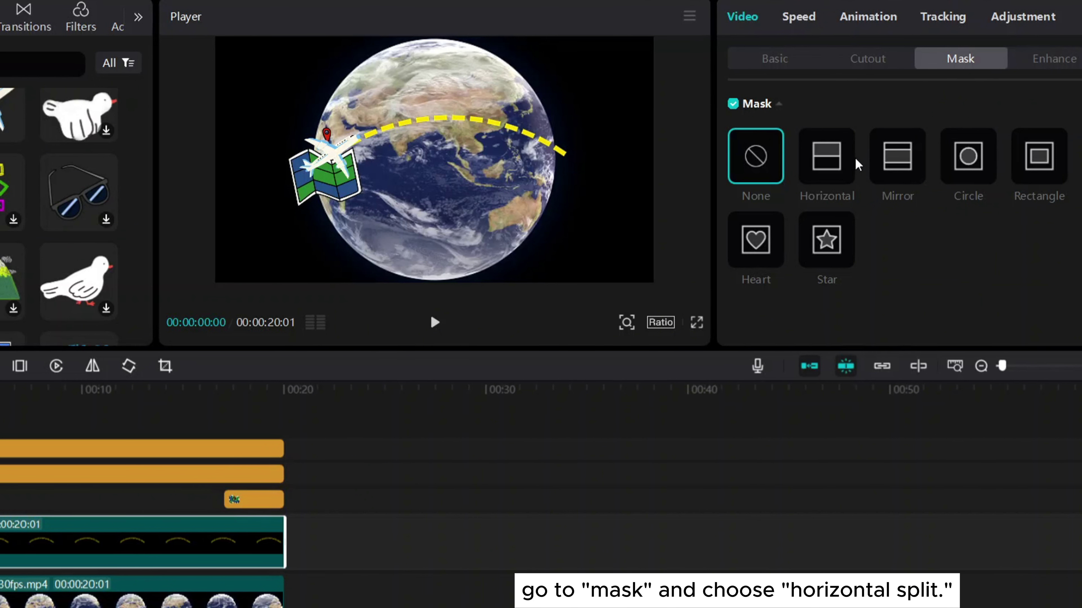
left_click(844, 169)
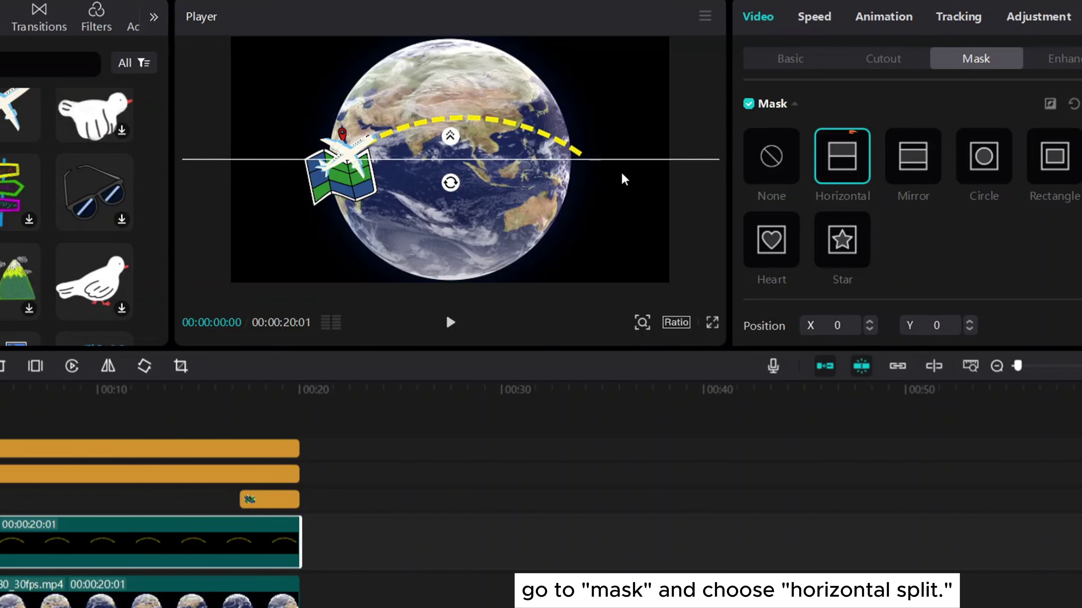
left_click_drag(454, 182, 372, 213)
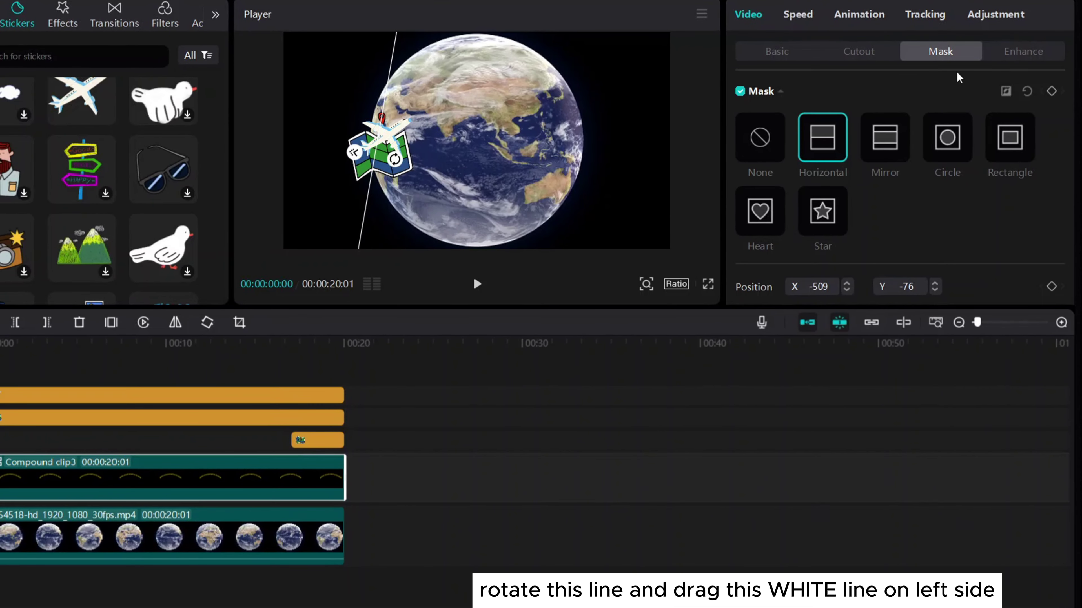
Keyframe the mask at the clip's start, and at 00:00:04:18 shift it along the line to X -54, Y -112
left_click(1039, 89)
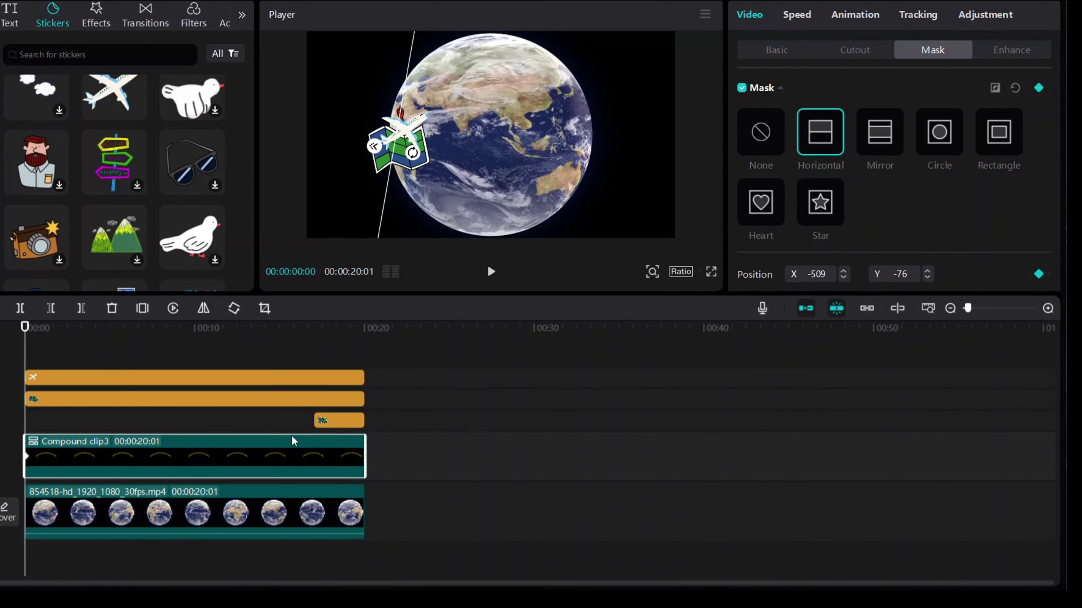
left_click_drag(43, 354, 68, 363)
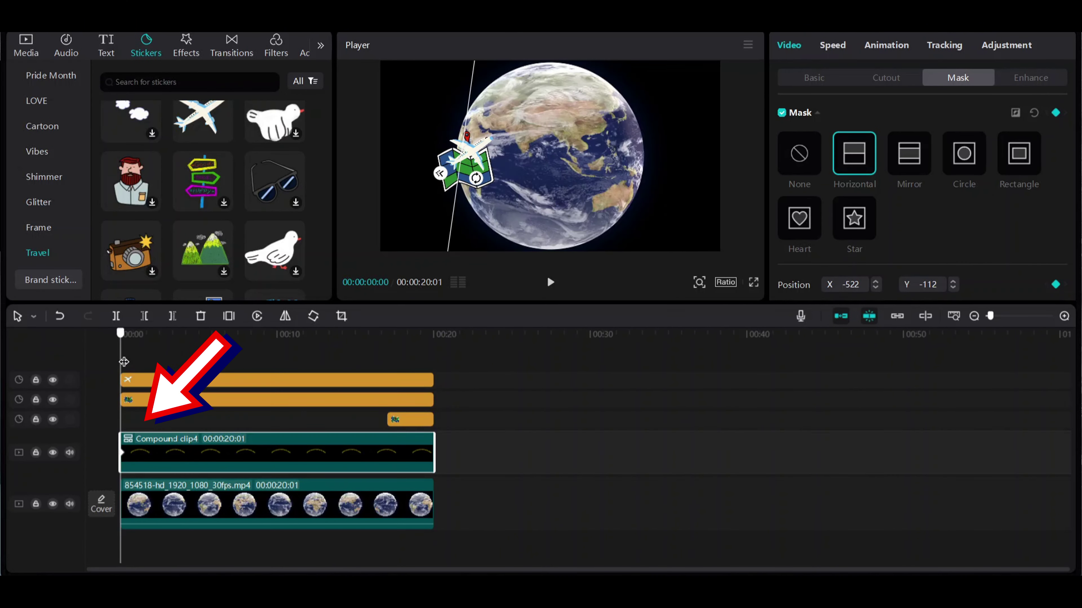
left_click_drag(122, 362, 195, 363)
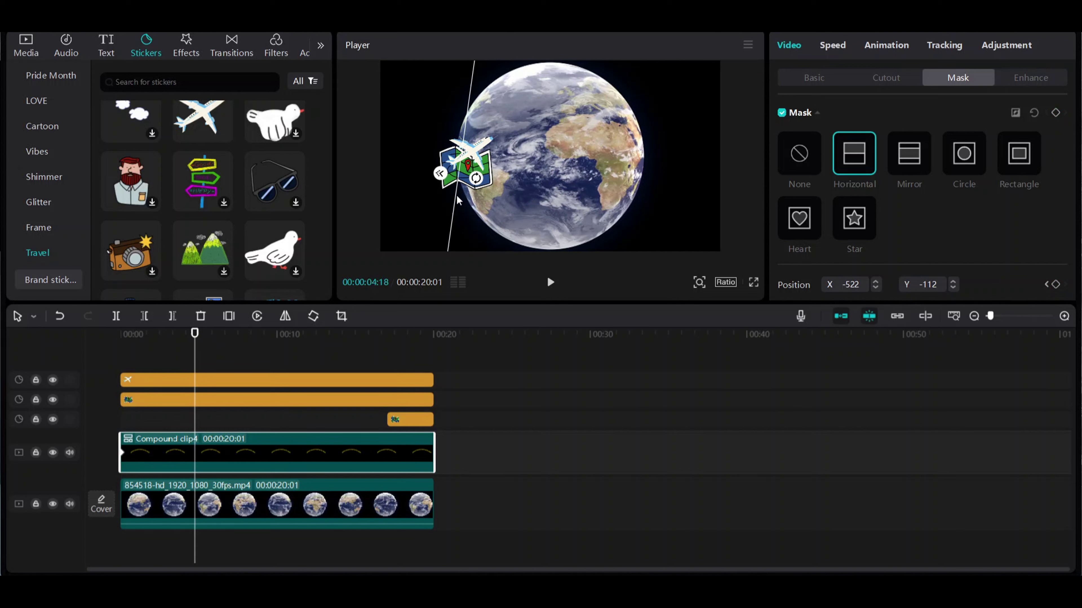
left_click_drag(534, 194, 550, 196)
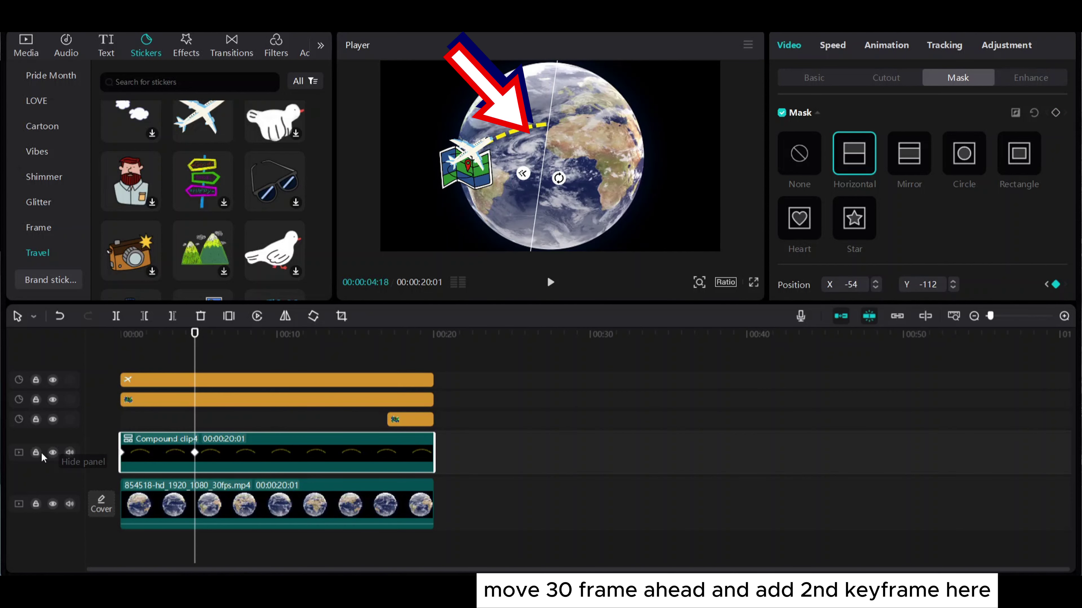
Add mask keyframes at 00:00:12:21, 00:00:15:23, 00:00:18:02 and near the clip's end, moving the mask further along the travel line each time
left_click_drag(194, 363, 322, 379)
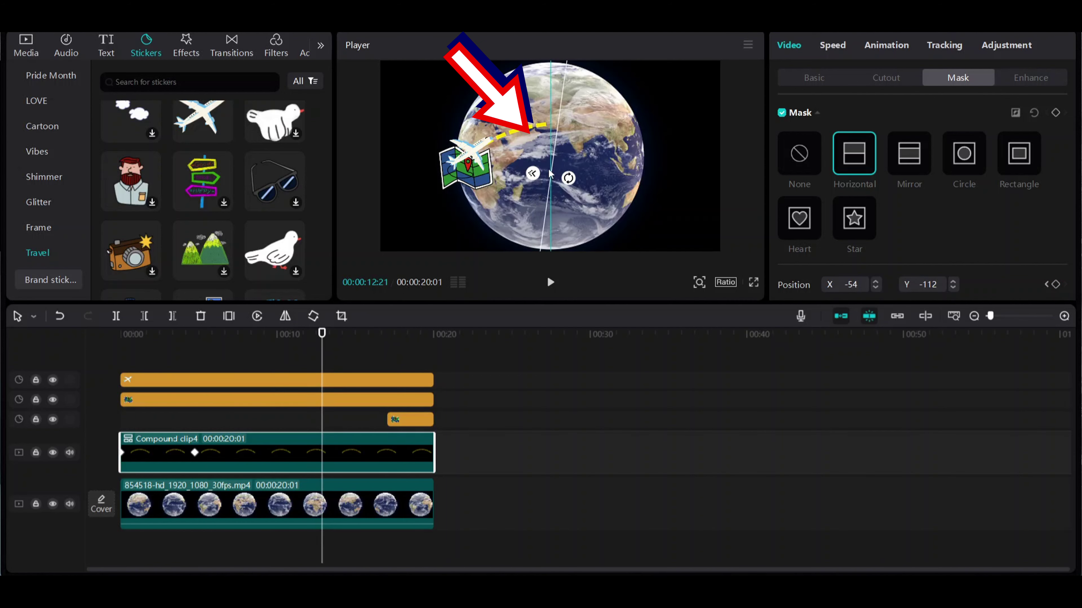
left_click_drag(582, 182, 583, 183)
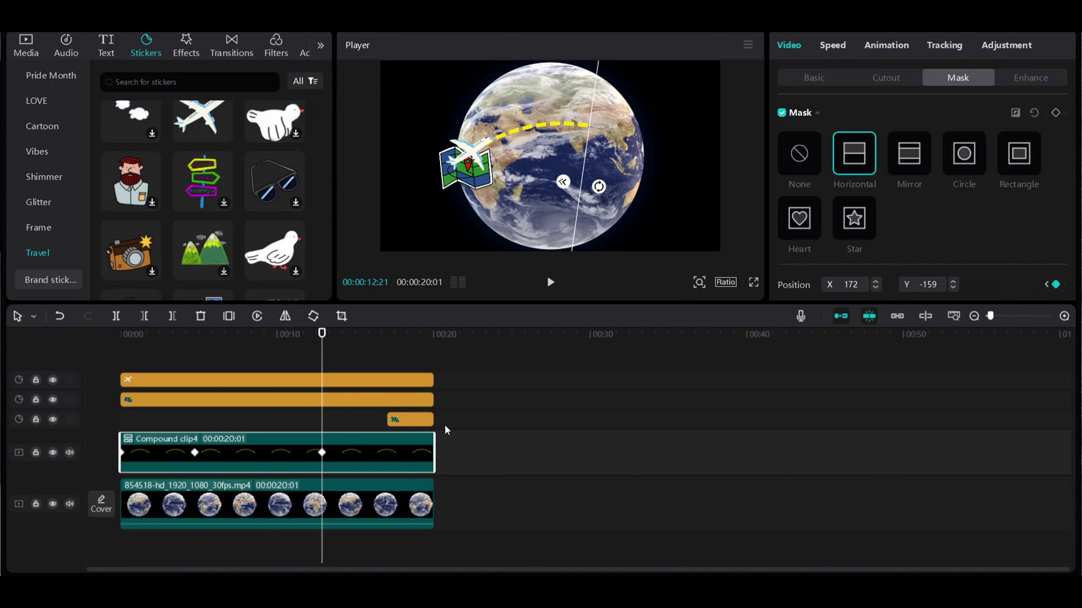
left_click_drag(323, 368, 370, 371)
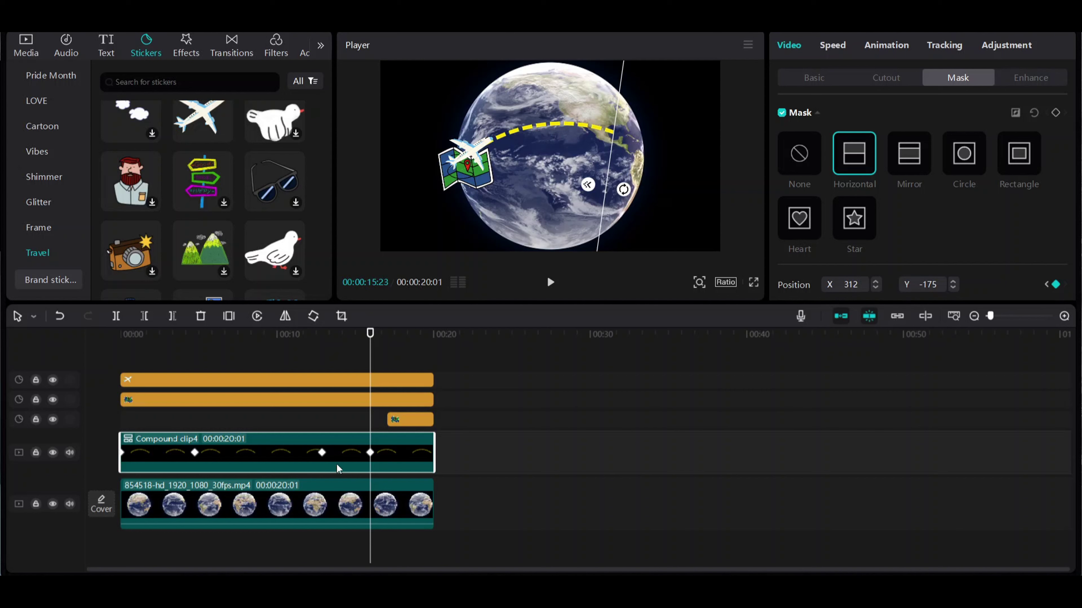
left_click_drag(371, 365, 403, 364)
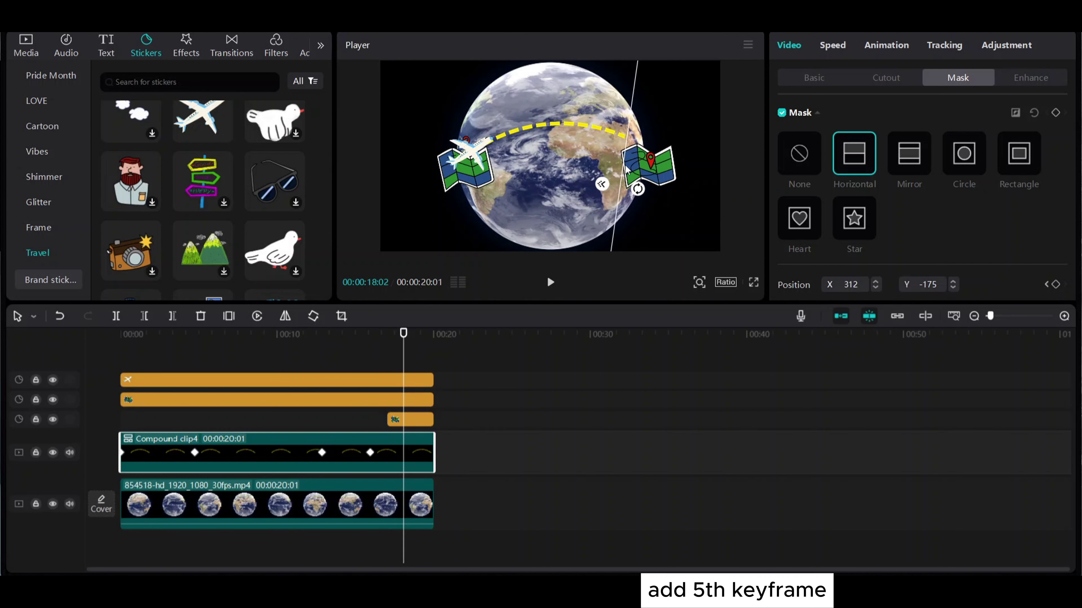
Keyframe the airplane's position at the start, and at 00:00:04:18 move it to the end of the revealed line with rotation 23°
left_click(136, 380)
left_click_drag(121, 361, 190, 370)
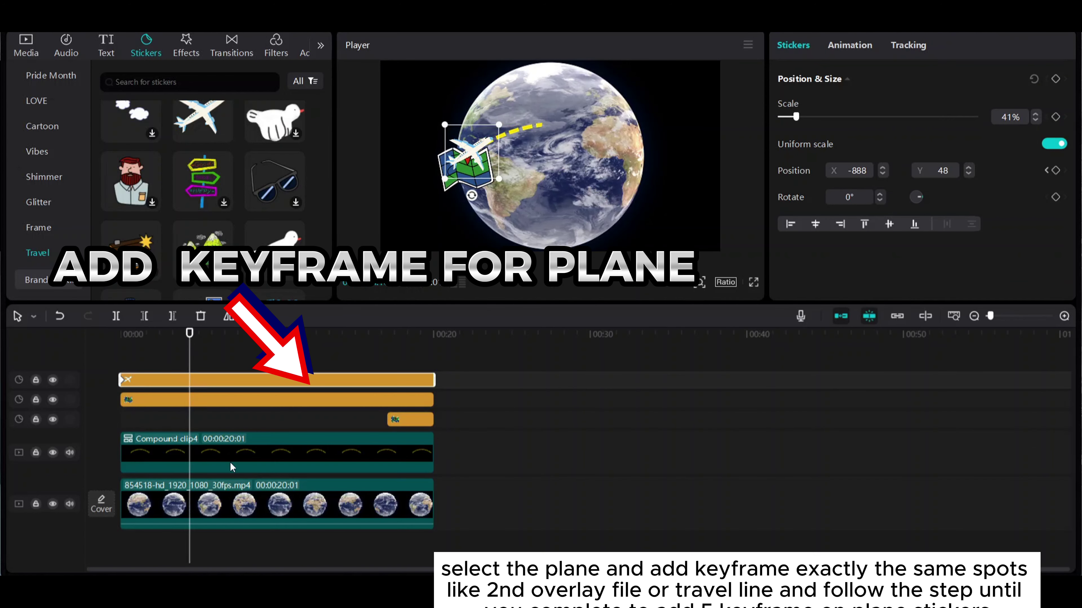
left_click(230, 454)
left_click(194, 359)
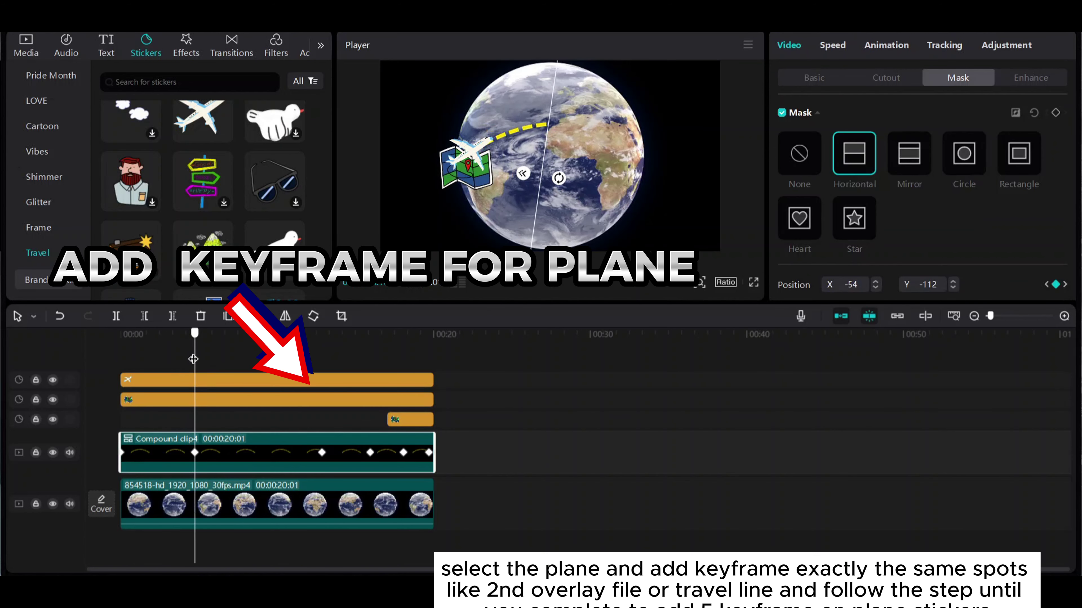
left_click(312, 384)
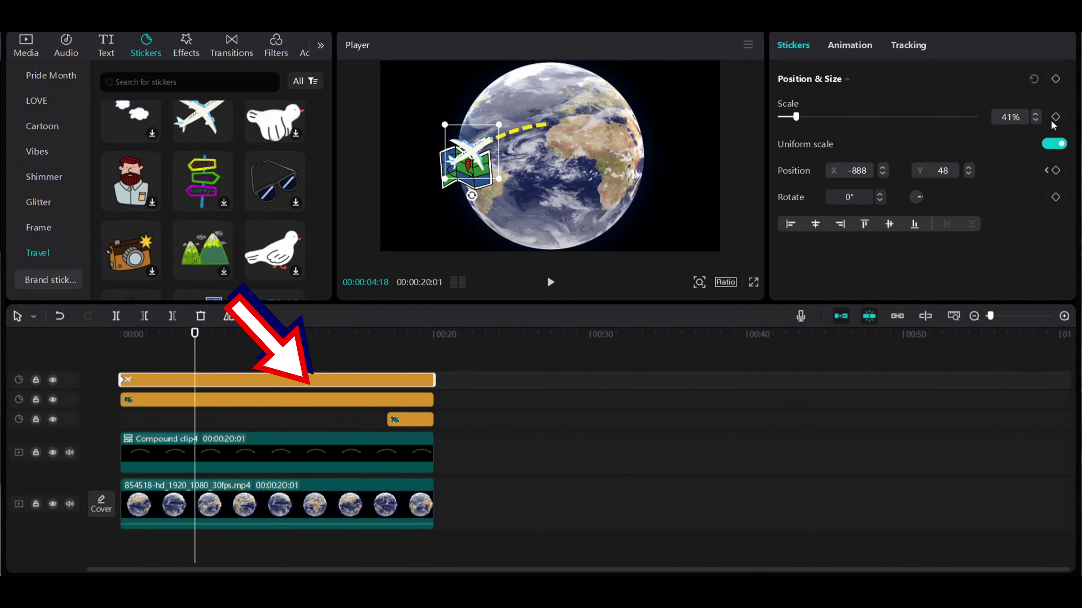
left_click_drag(463, 159, 508, 177)
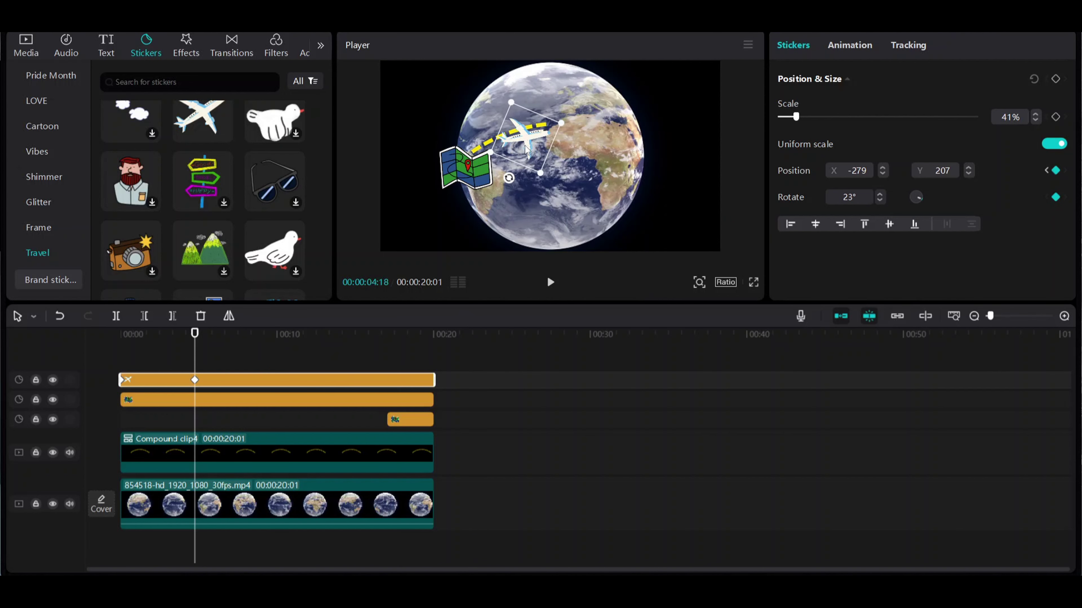
left_click_drag(525, 137, 521, 127)
At the mask keyframe at 00:00:12:21, move the airplane along the line to X 143, Y 287 with rotation 33°
left_click(273, 441)
left_click_drag(329, 352, 322, 356)
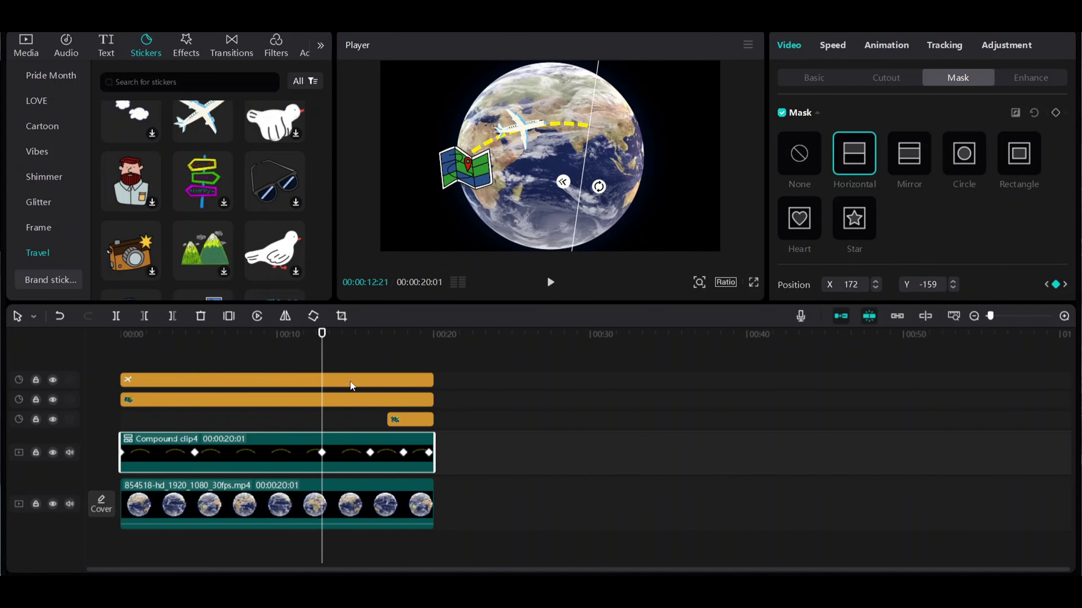
left_click(353, 384)
left_click_drag(521, 129, 549, 127)
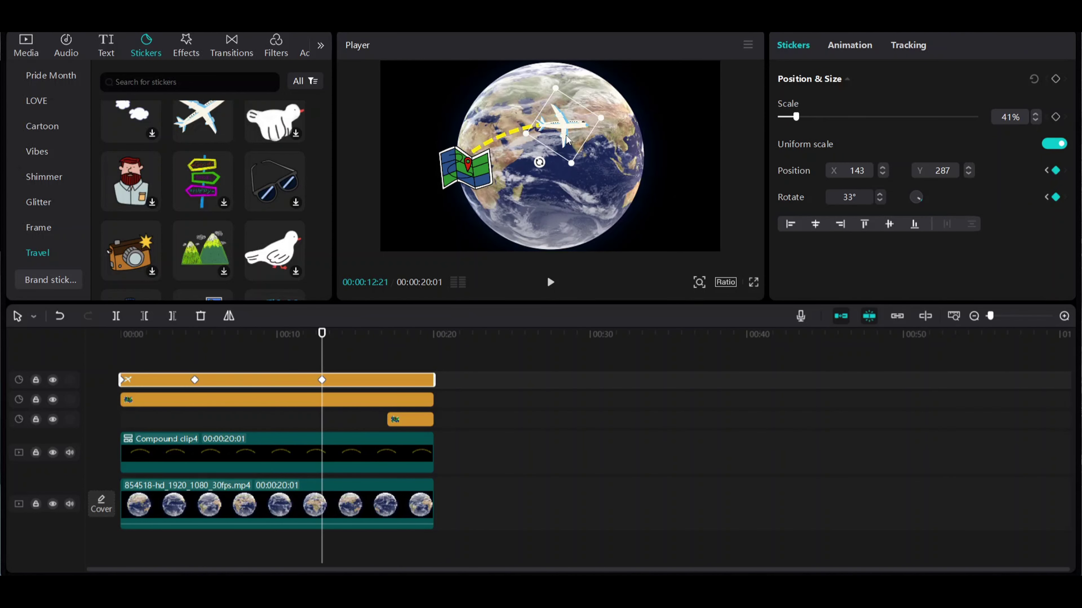
At the mask keyframe at 00:00:15:23, move the airplane along the line to X 474, Y 327 with rotation 52°
left_click(360, 468)
left_click_drag(357, 362, 370, 362)
left_click(384, 379)
left_click_drag(563, 130, 595, 134)
At the mask keyframe at 00:00:18:02, move the airplane to X 629, Y 295 on the travel line
left_click(423, 469)
left_click_drag(384, 358, 403, 358)
left_click(413, 378)
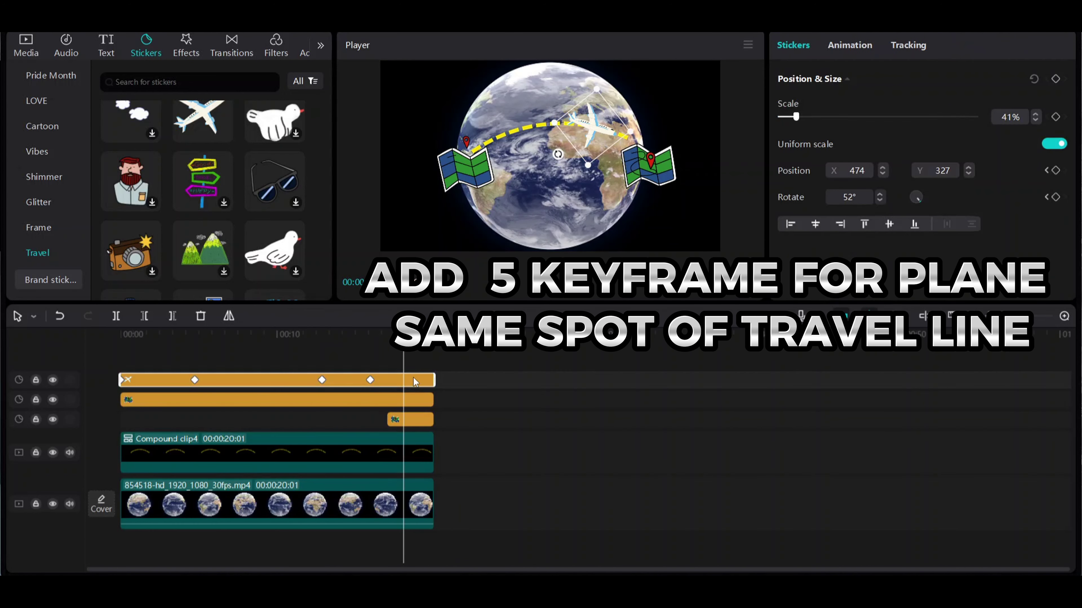
left_click_drag(609, 138, 622, 140)
At the last mask keyframe at 00:00:19:17, move the airplane to the destination map at X 907, Y 175 with rotation 66°
left_click(410, 461)
left_click_drag(403, 369, 429, 369)
left_click(418, 381)
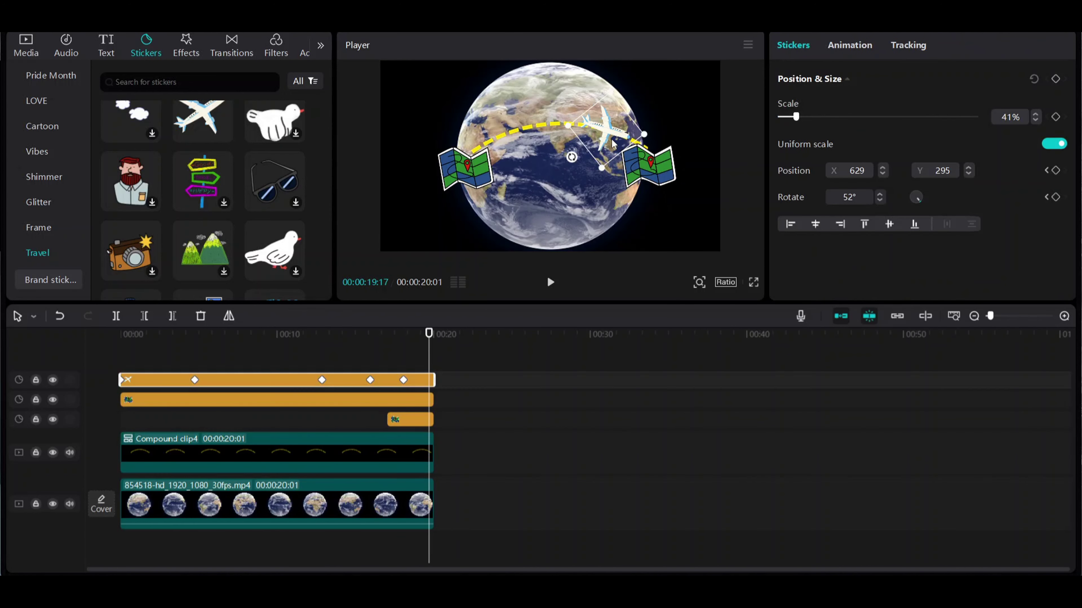
left_click_drag(607, 132, 645, 154)
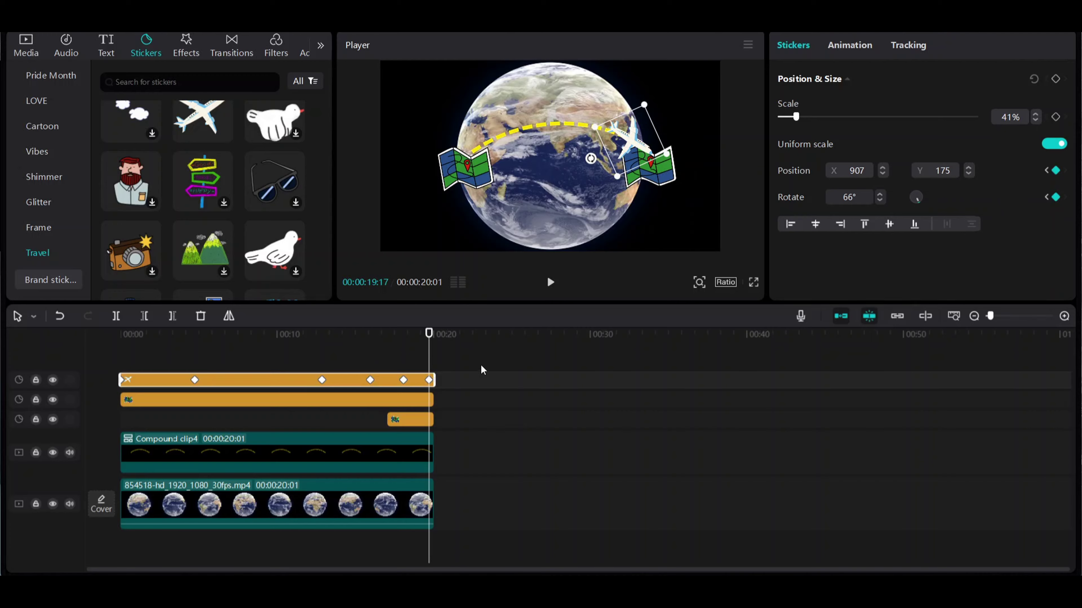
Play the animation from the beginning to check how the airplane follows the travel line
left_click(105, 402)
left_click(550, 285)
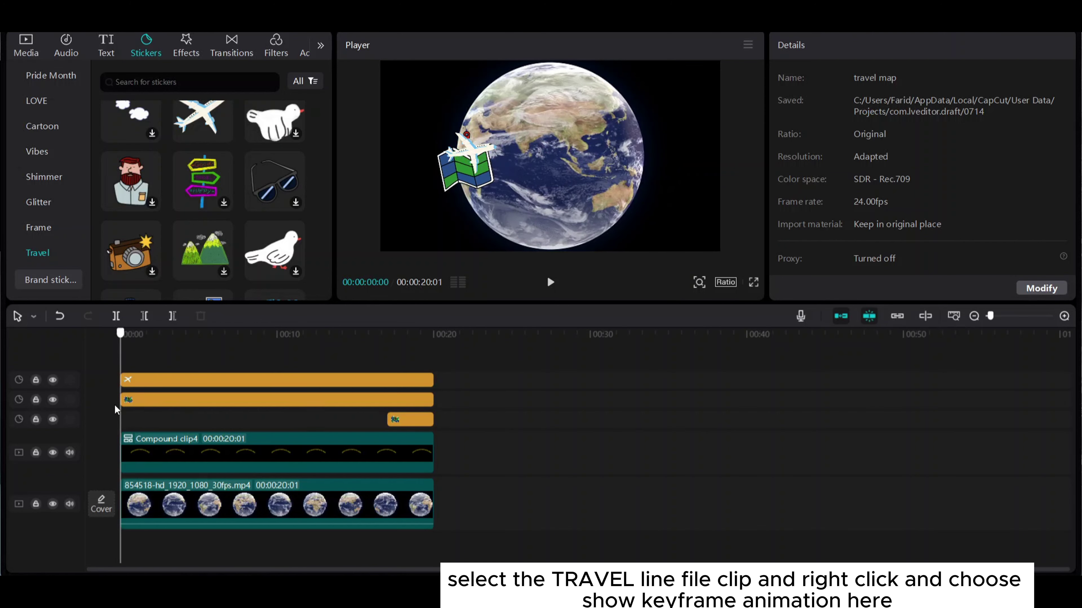
Show the keyframe animation of the travel line compound clip and expand the mask's Positionx graph
right_click(176, 461)
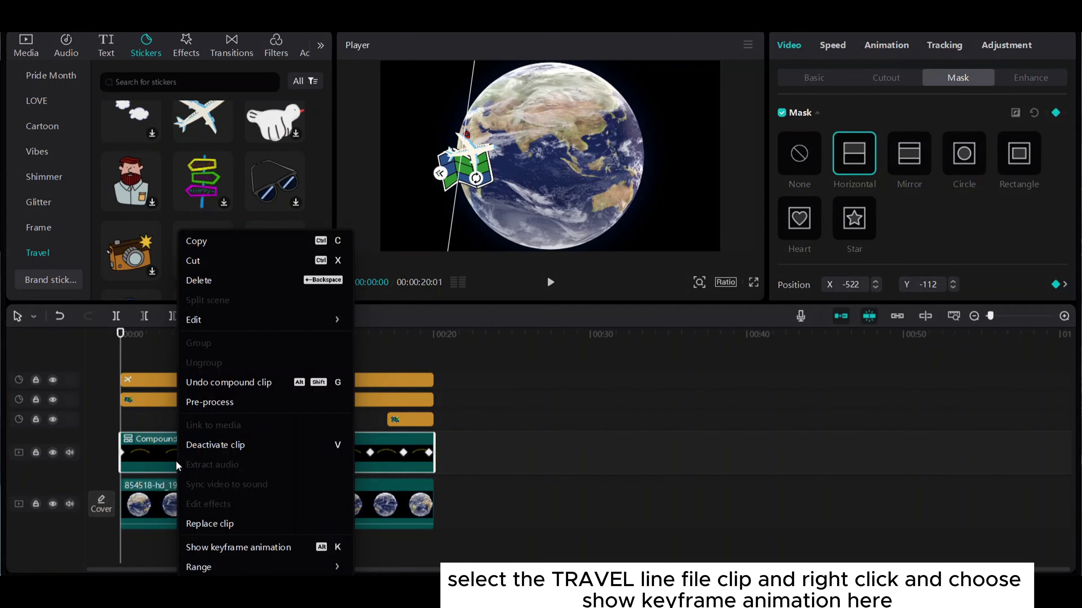
left_click(250, 547)
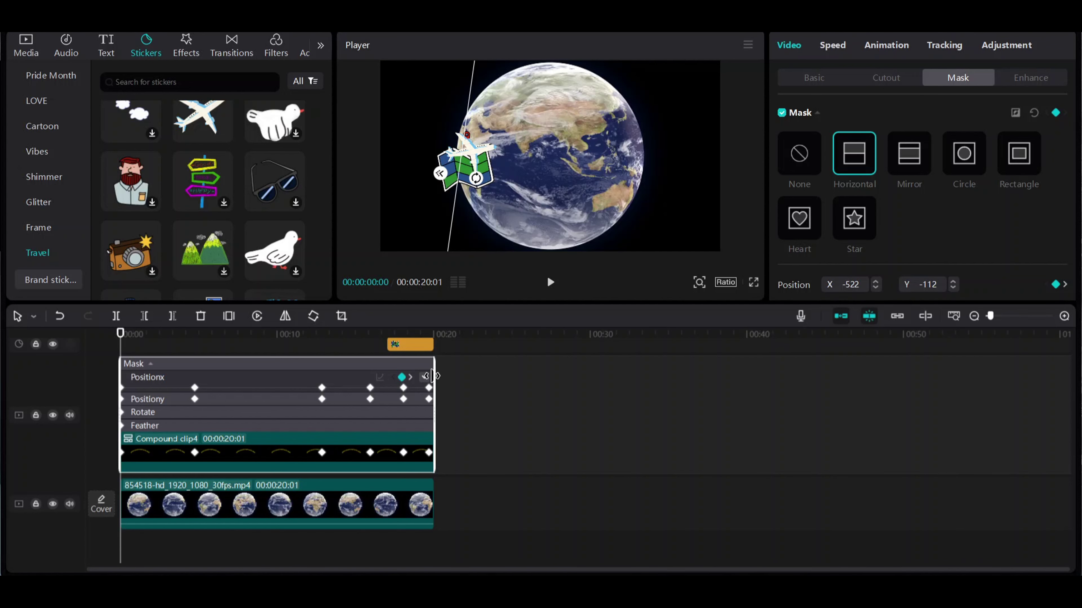
left_click(425, 377)
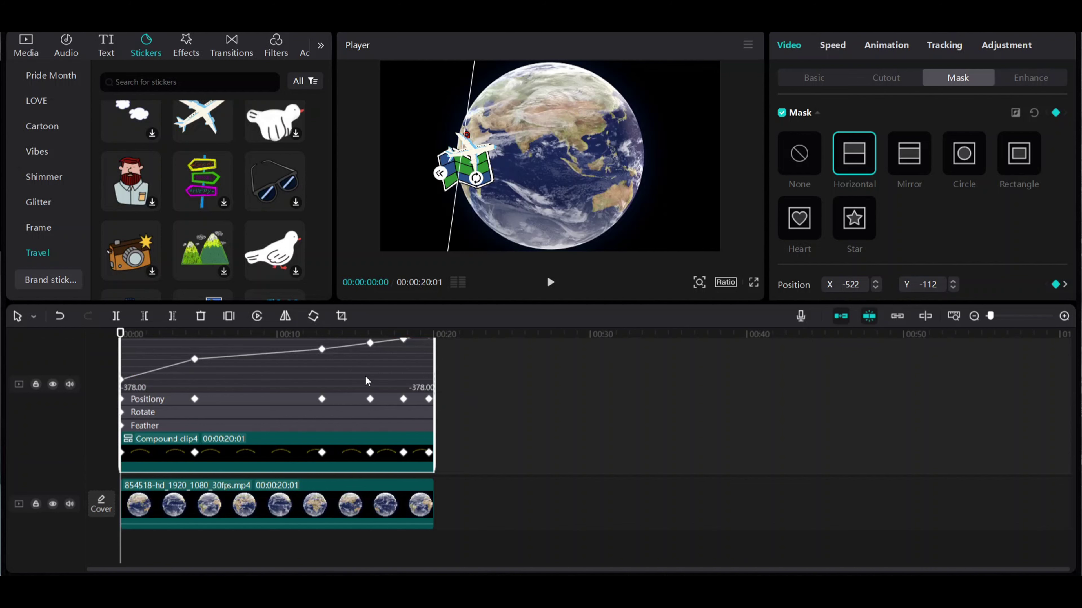
scroll(365, 375, "up", 1)
scroll(365, 401, "up", 1)
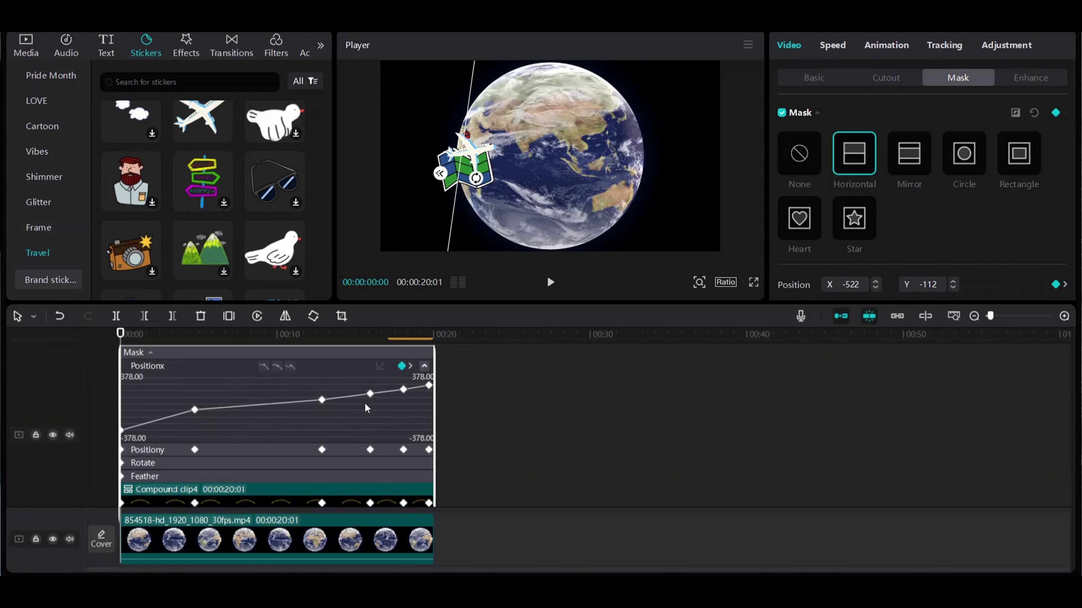
Apply the auto curve to the second, third and fourth Positionx keyframes of the mask, and hide the compound clip's keyframe animation
left_click_drag(192, 412, 194, 412)
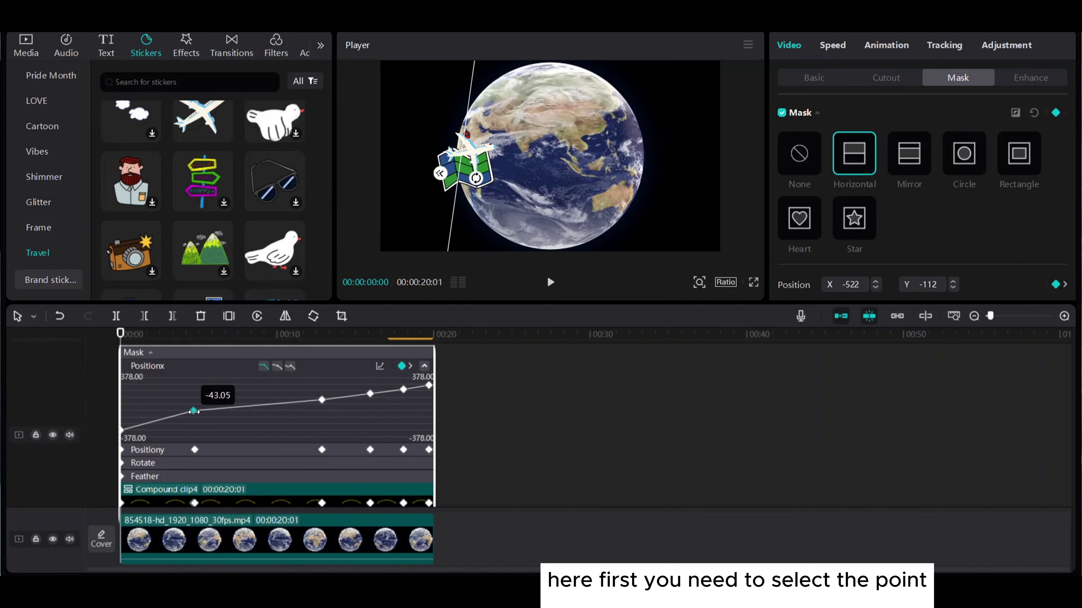
left_click(278, 365)
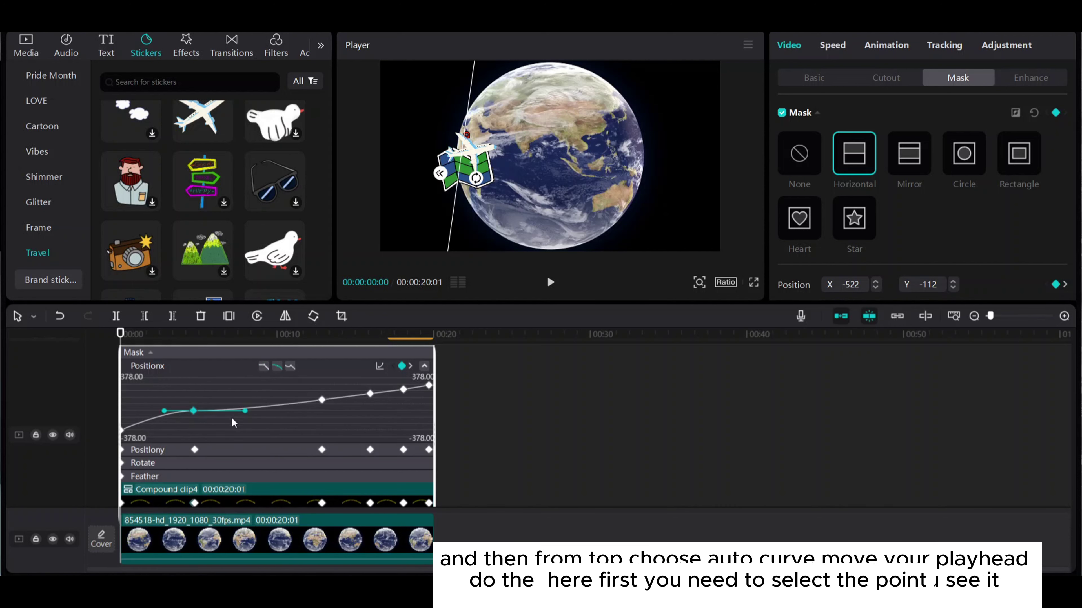
left_click(322, 400)
left_click(277, 366)
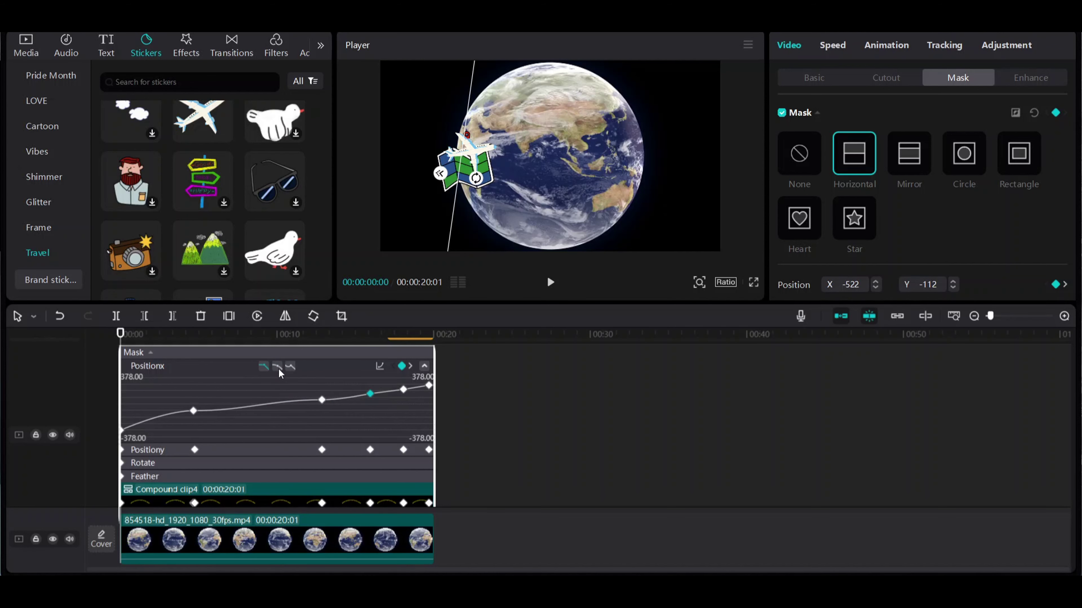
left_click(278, 366)
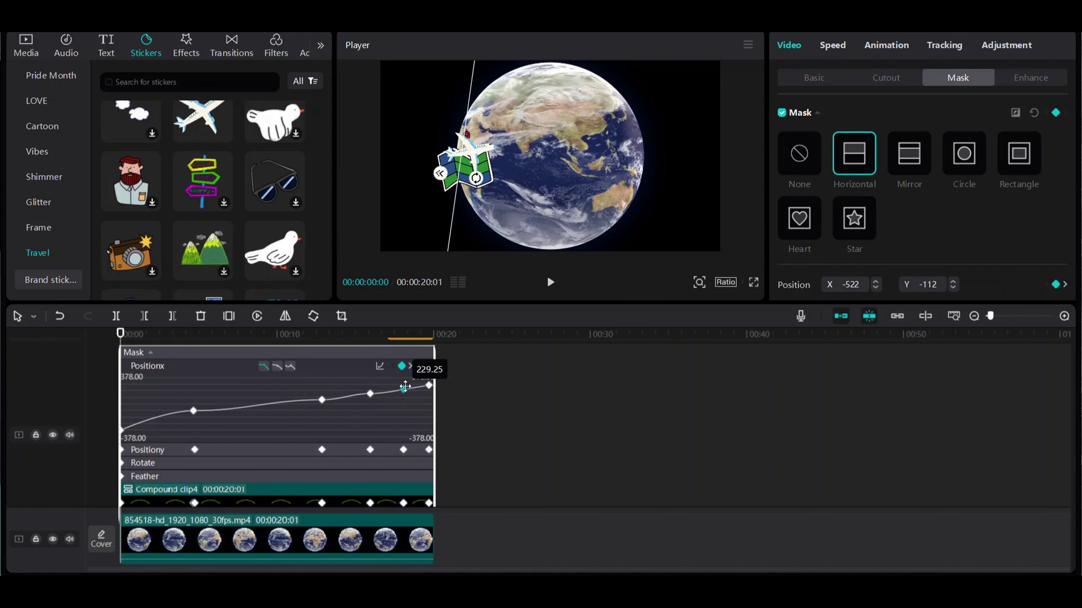
right_click(309, 387)
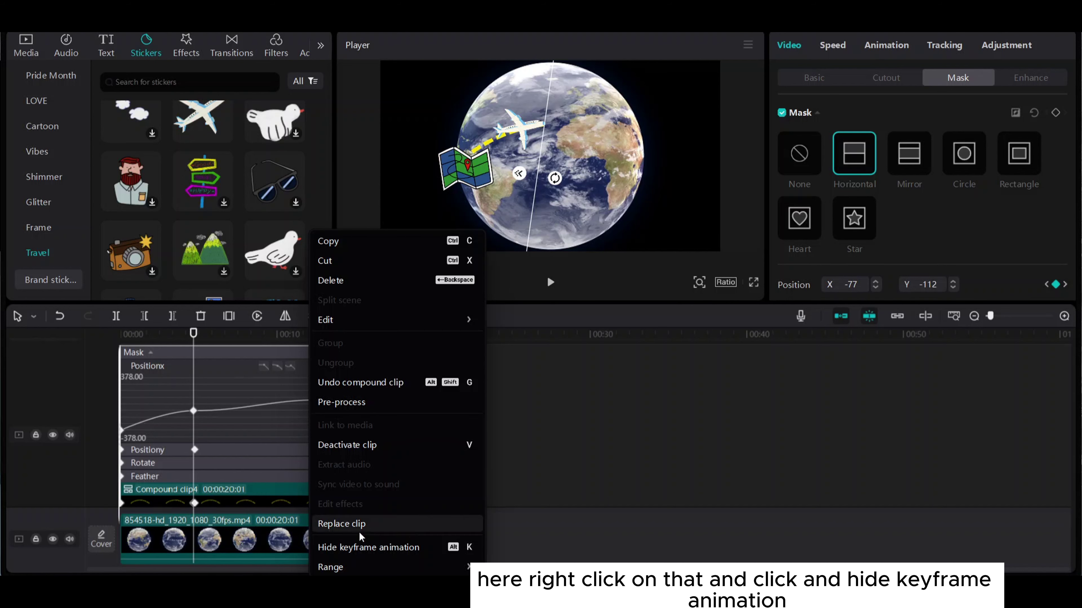
left_click(361, 549)
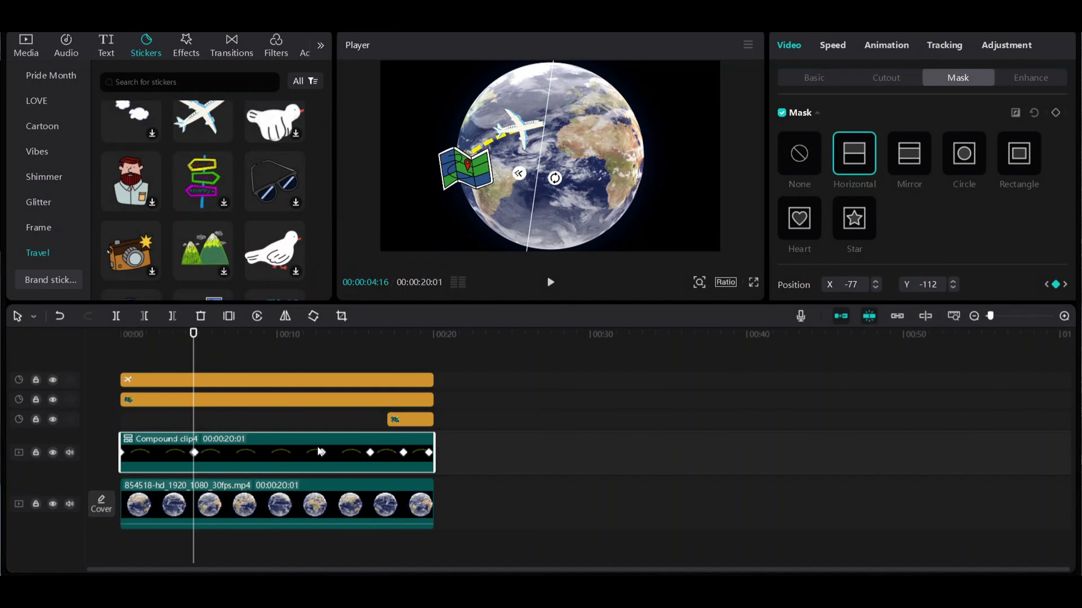
Show the keyframe animation of the airplane sticker clip
left_click(246, 380)
right_click(245, 379)
left_click(334, 511)
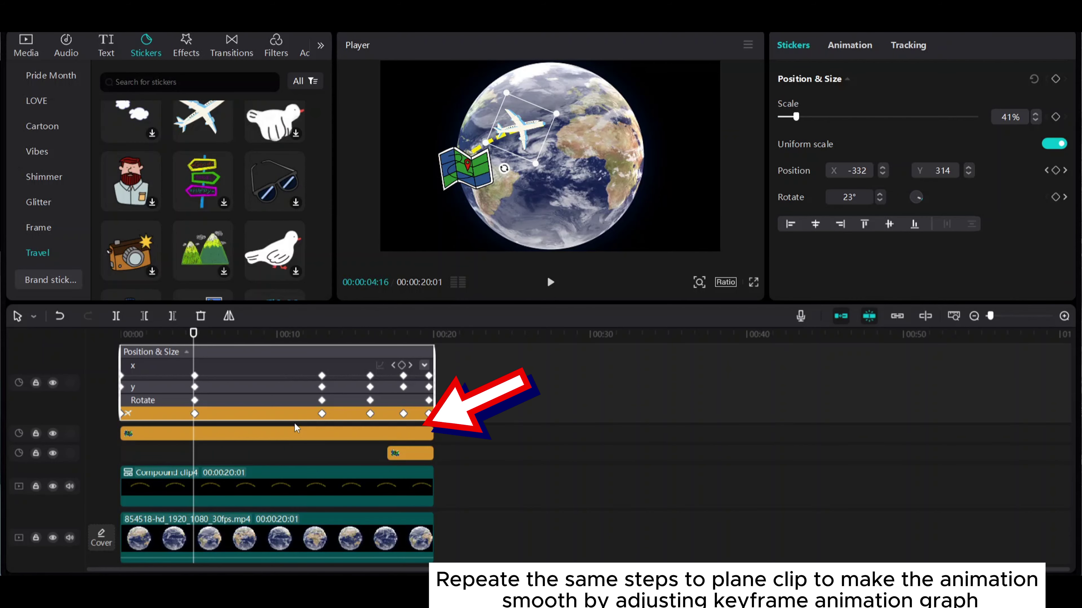
Expand the airplane sticker's X position graph and apply the auto curve to its second to fifth keyframes
left_click(424, 365)
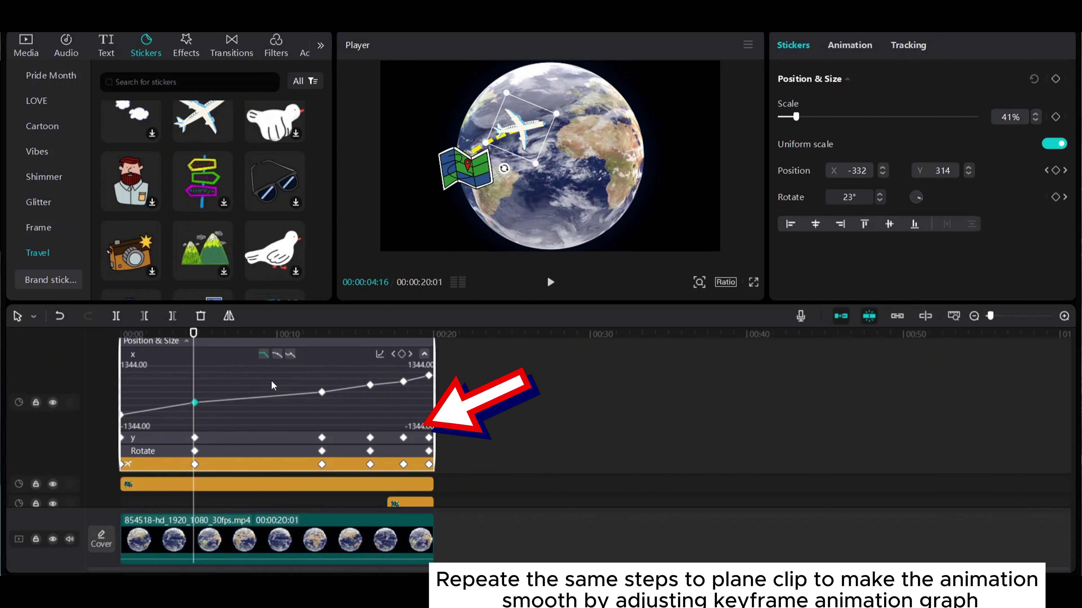
left_click(279, 355)
left_click_drag(193, 339, 322, 341)
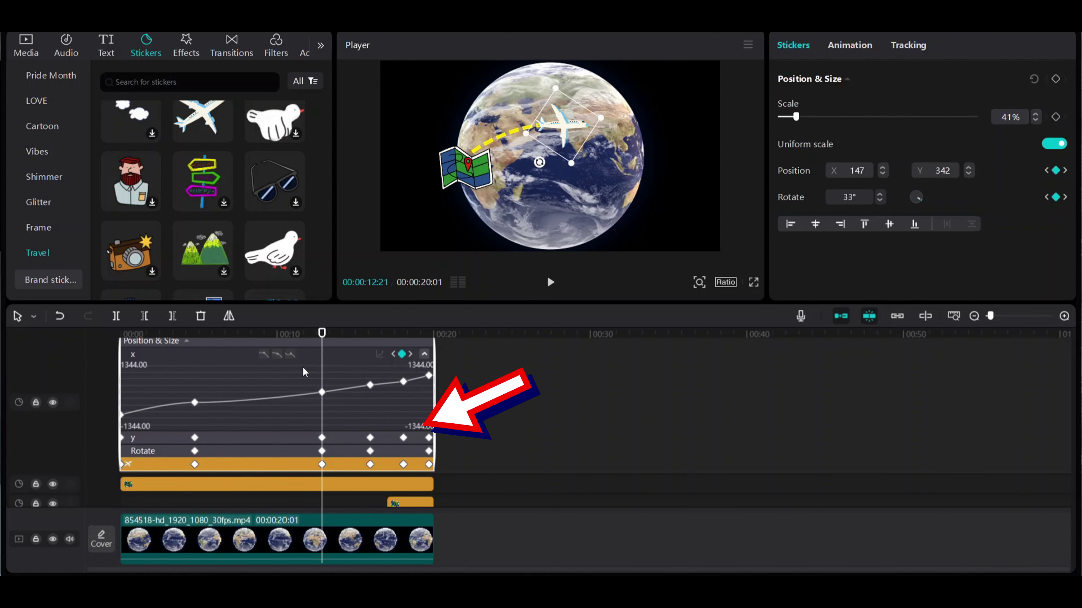
left_click(370, 385)
left_click(403, 382)
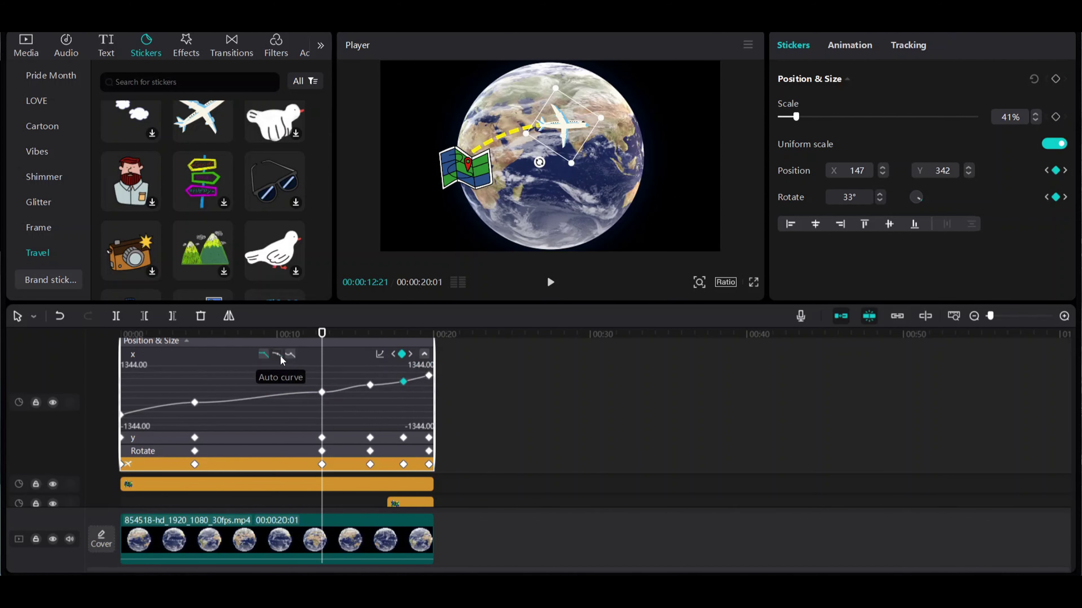
right_click(209, 377)
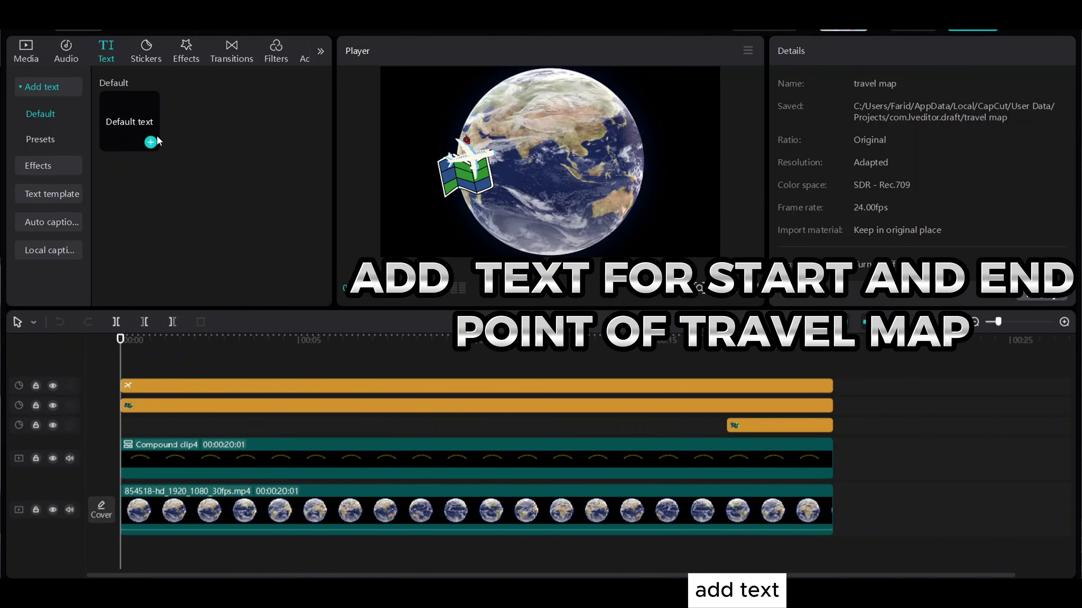
Add a default text at the timeline's start, scale it down below the starting map sticker and clear its placeholder wording
left_click(149, 141)
left_click_drag(556, 157, 495, 217)
left_click_drag(579, 229, 534, 218)
left_click_drag(518, 209, 485, 205)
left_click_drag(828, 126, 758, 123)
key("BackSpace")
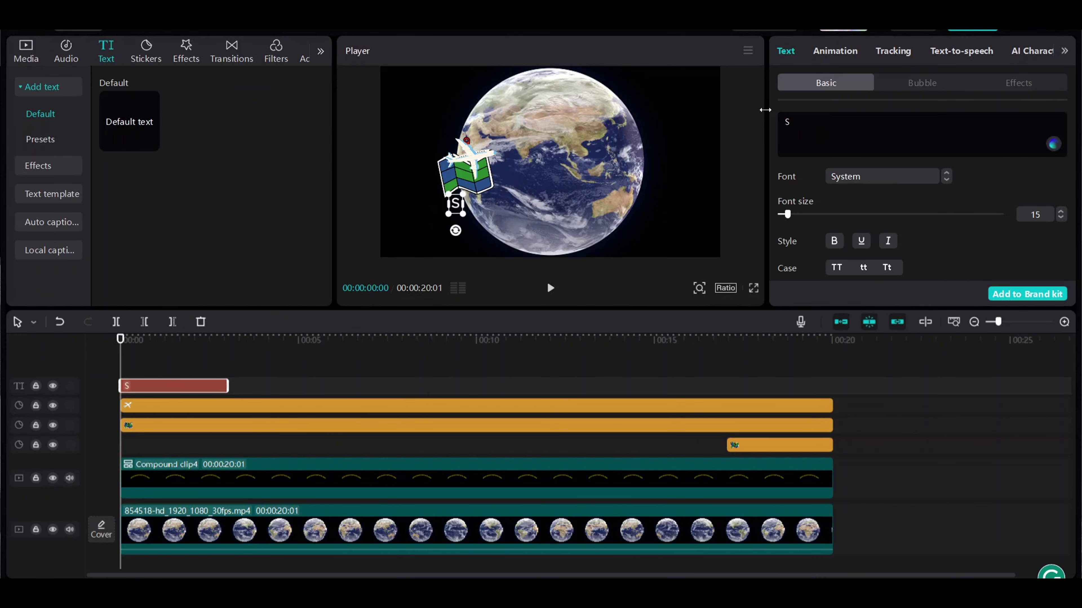
type("Starting")
key("BackSpace")
key("BackSpace")
key("BackSpace")
key("BackSpace")
key("BackSpace")
key("BackSpace")
key("BackSpace")
key("BackSpace")
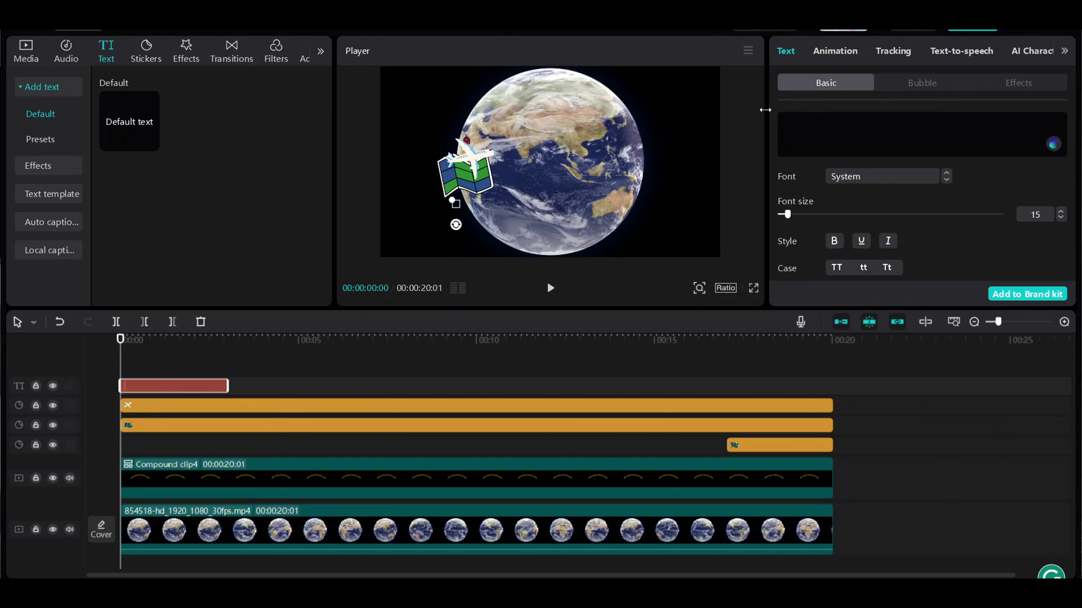
Word the text "Location A", format it bold in the BANGERS font at size 26 and apply a turquoise art effect
type("Location A")
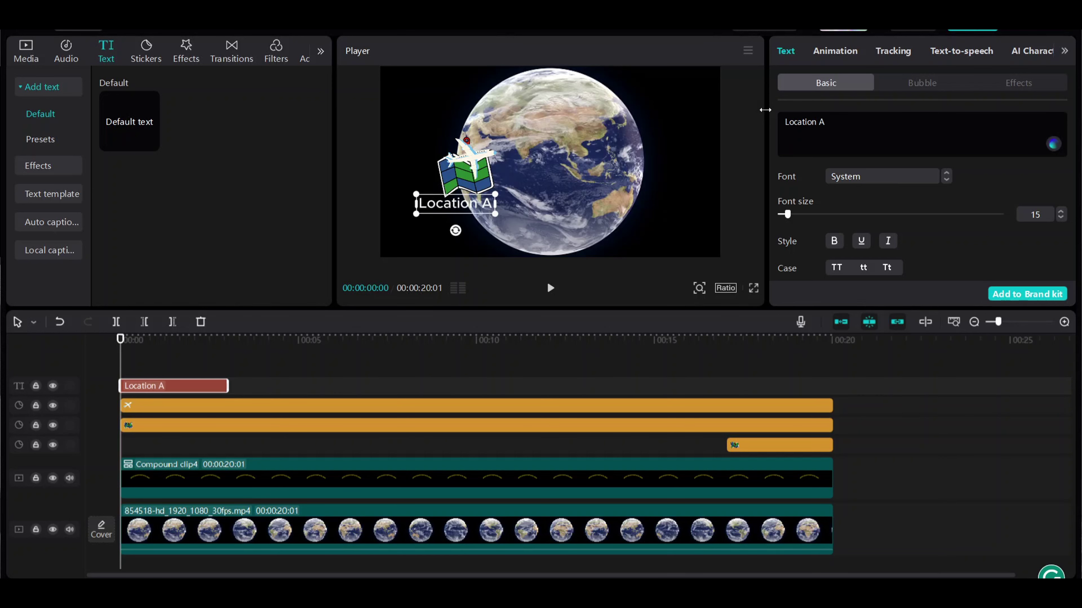
left_click(833, 241)
left_click(865, 177)
left_click(878, 142)
left_click_drag(787, 214, 796, 215)
left_click_drag(474, 213, 464, 216)
left_click(1018, 83)
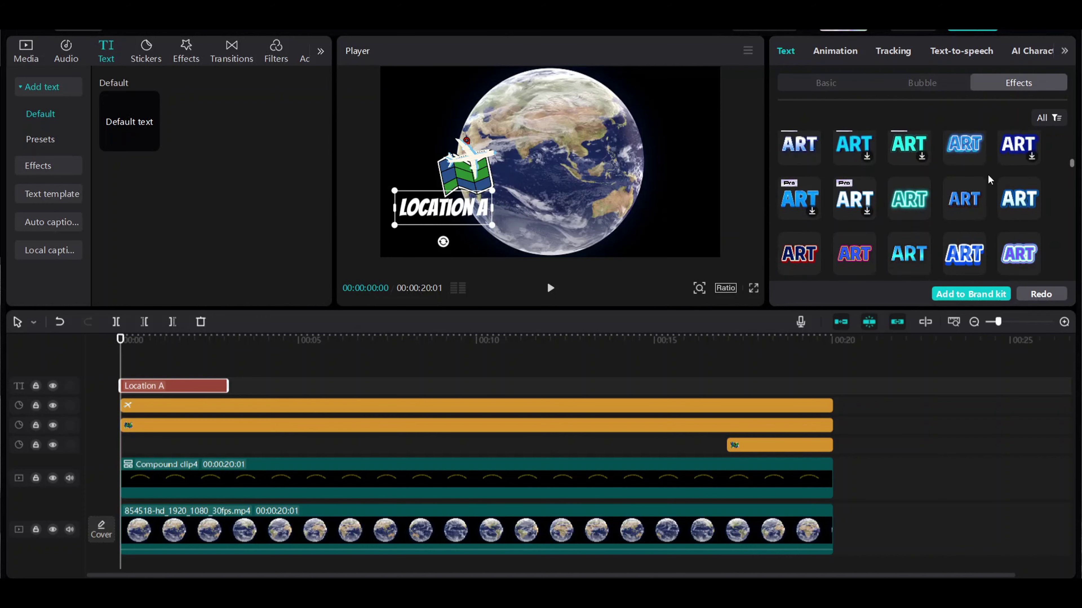
left_click(865, 248)
Copy the Location A text clip, extend the original to the end of the video and paste the copy at 00:00:17:12
right_click(179, 382)
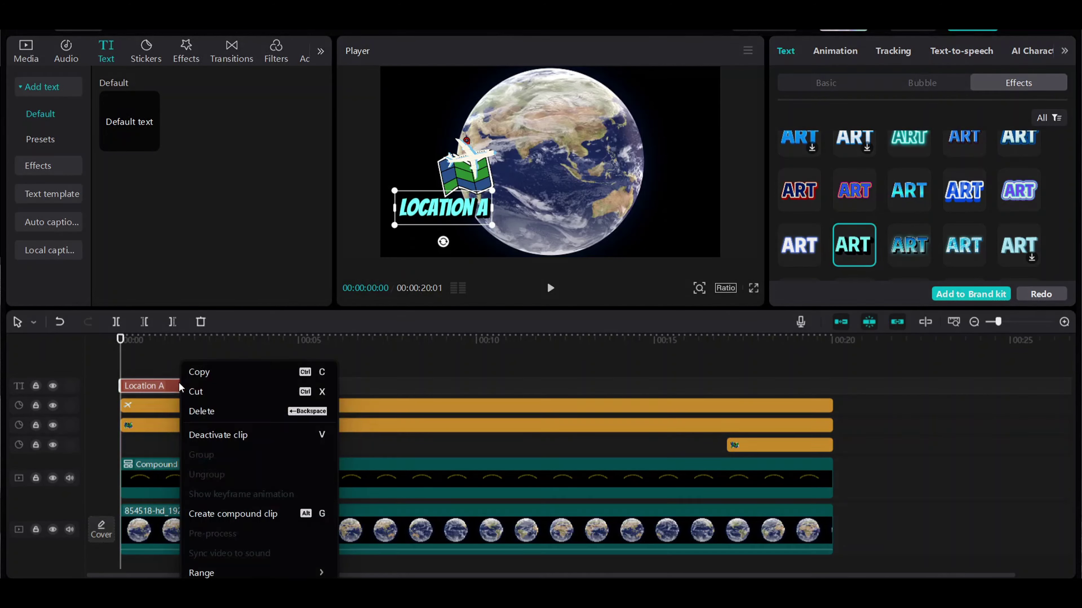
left_click(200, 372)
left_click_drag(227, 386, 833, 396)
left_click_drag(120, 367, 618, 362)
left_click(743, 362)
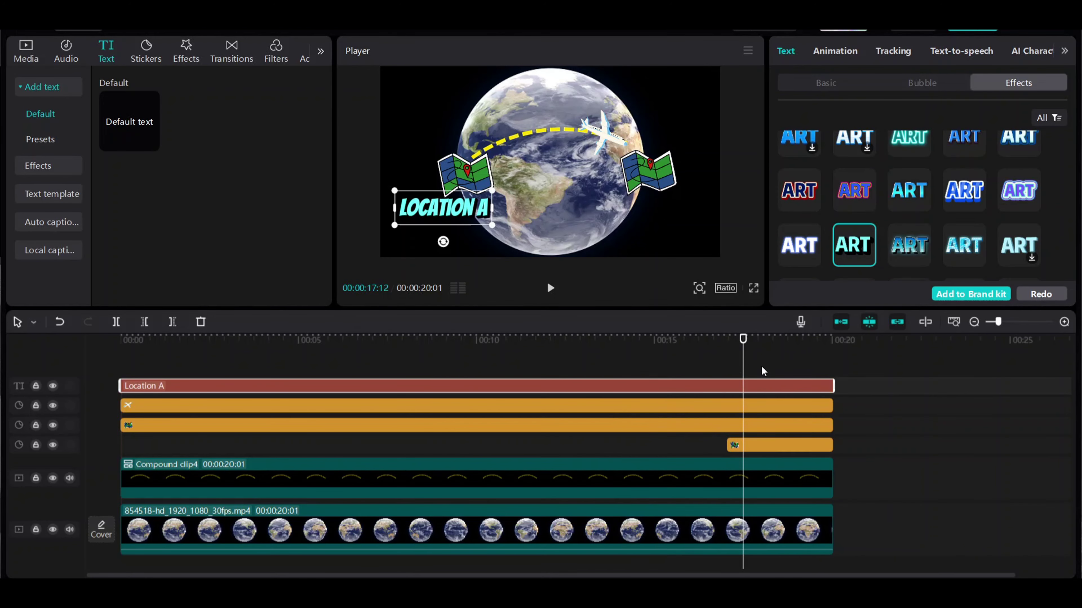
key("ctrl+v")
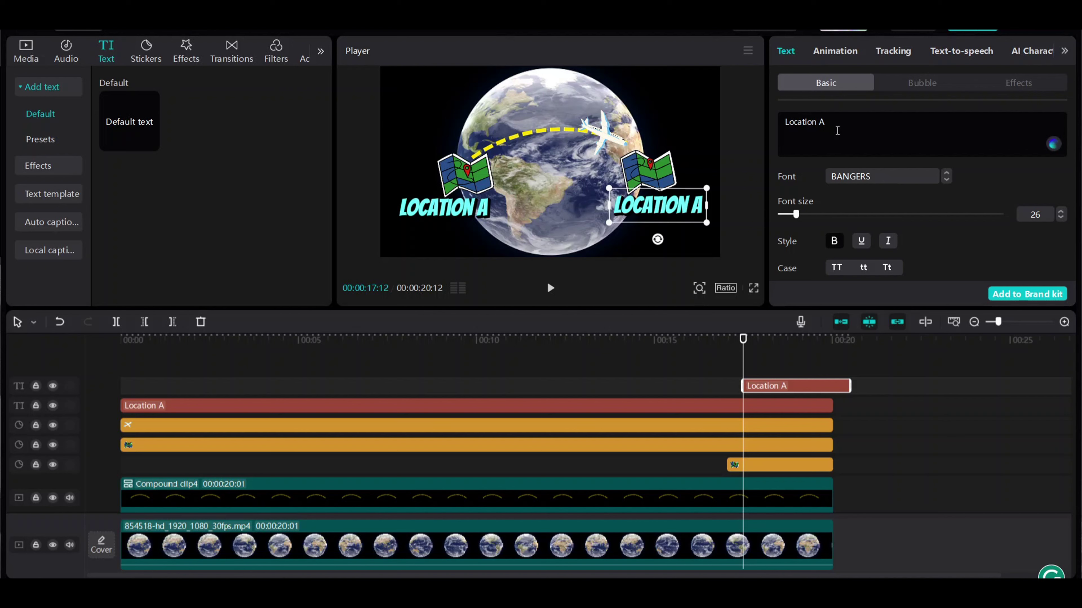
Change the pasted text's wording to "Location b" and try purple and yellow art effects on it
key("BackSpace")
type("b")
left_click(1018, 82)
left_click(907, 169)
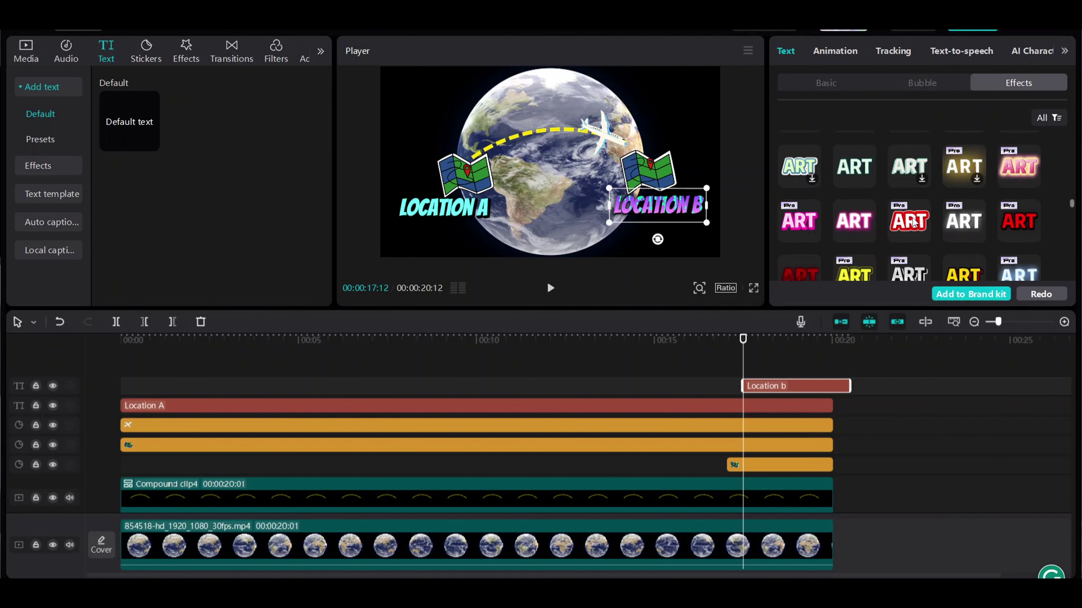
scroll(911, 222, "down", 6)
left_click(859, 213)
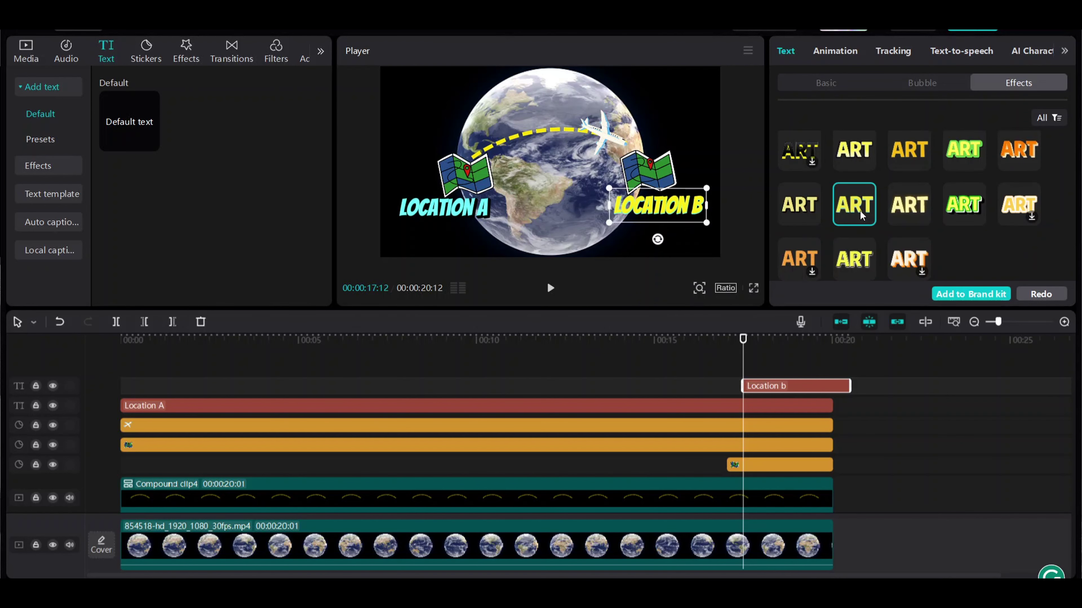
left_click(814, 201)
Trim the Location b clip to the end of the video and give it the white art effect with a purple outline
left_click_drag(851, 385, 832, 388)
left_click_drag(781, 345, 8, 97)
scroll(937, 226, "up", 3)
left_click(813, 229)
scroll(937, 192, "up", 3)
left_click(910, 202)
scroll(911, 204, "up", 3)
left_click(856, 177)
Search the sound effects for "airplane" and add "Sound of flying airplane (airliner) 2" below the globe video at the timeline's start
left_click(67, 57)
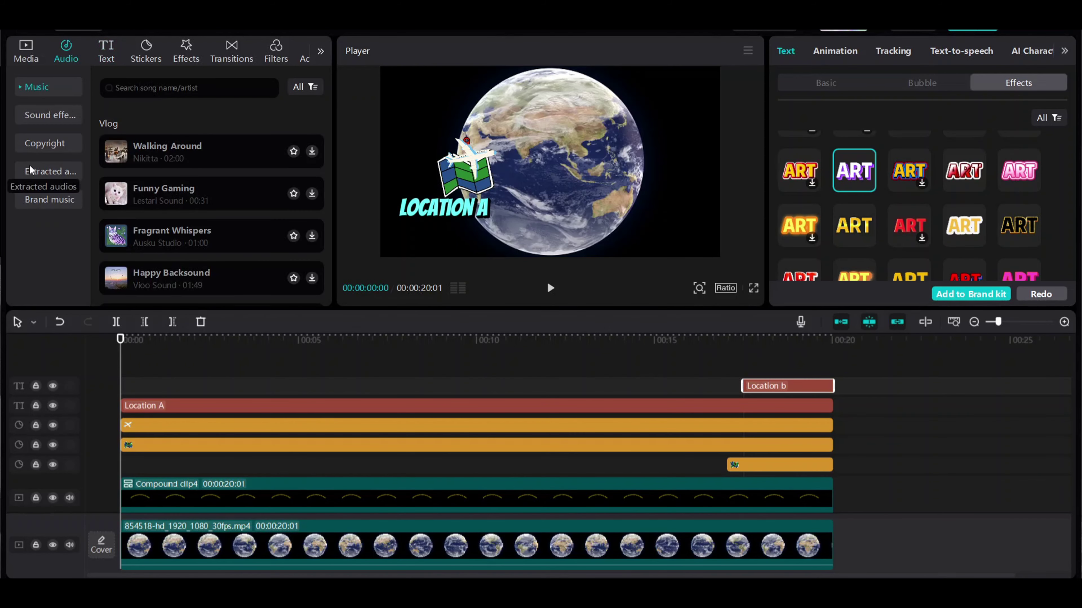
left_click(50, 115)
left_click(143, 88)
type("airpl")
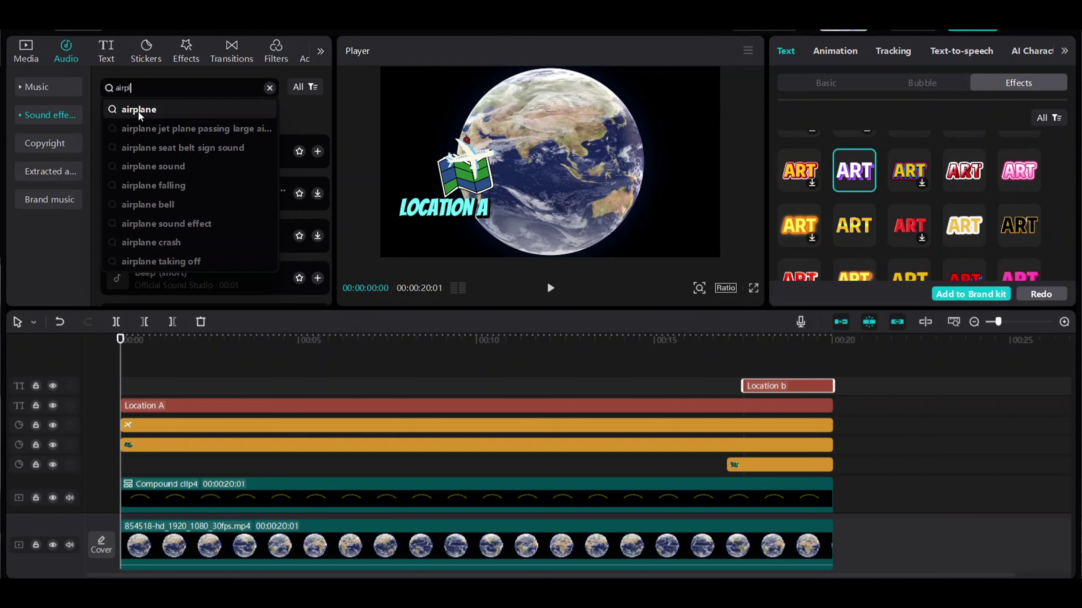
left_click(139, 110)
left_click(117, 134)
left_click_drag(118, 135, 296, 493)
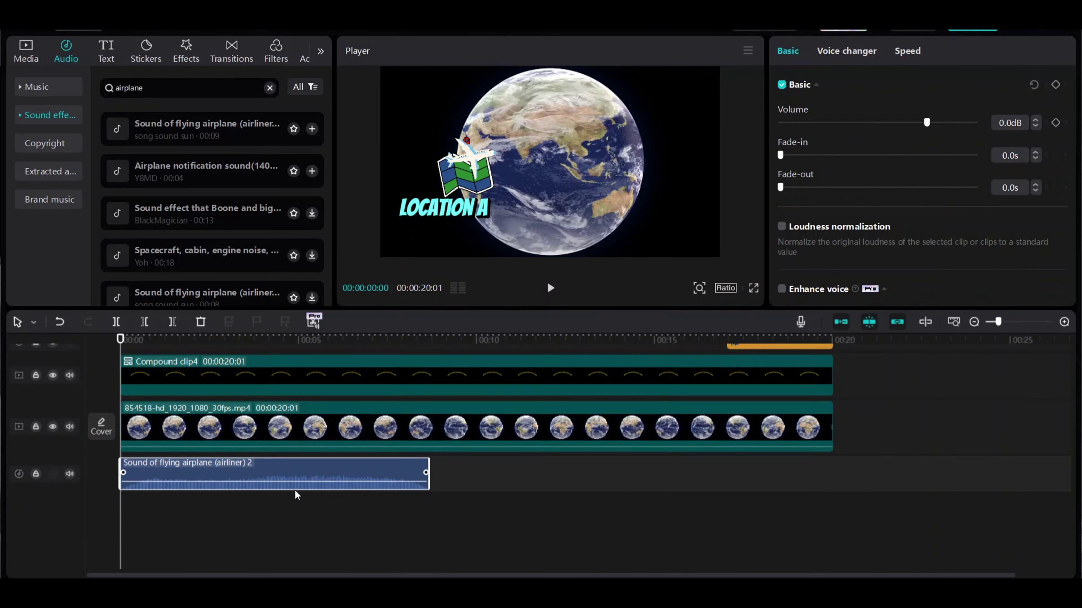